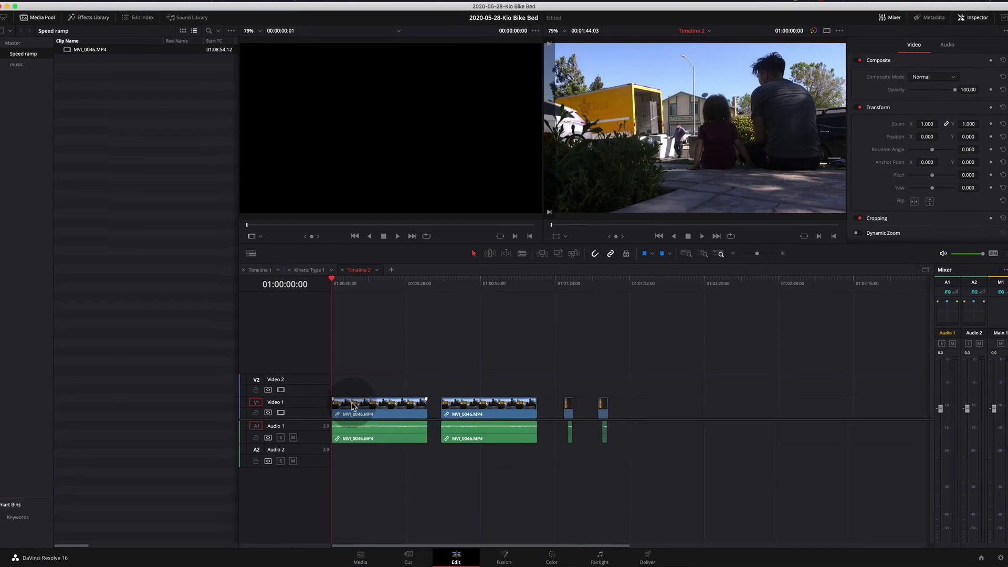
# Turn on Retime Controls for the first Video 1 clip and show its Retime Curve
pyautogui.rightClick(351, 407)
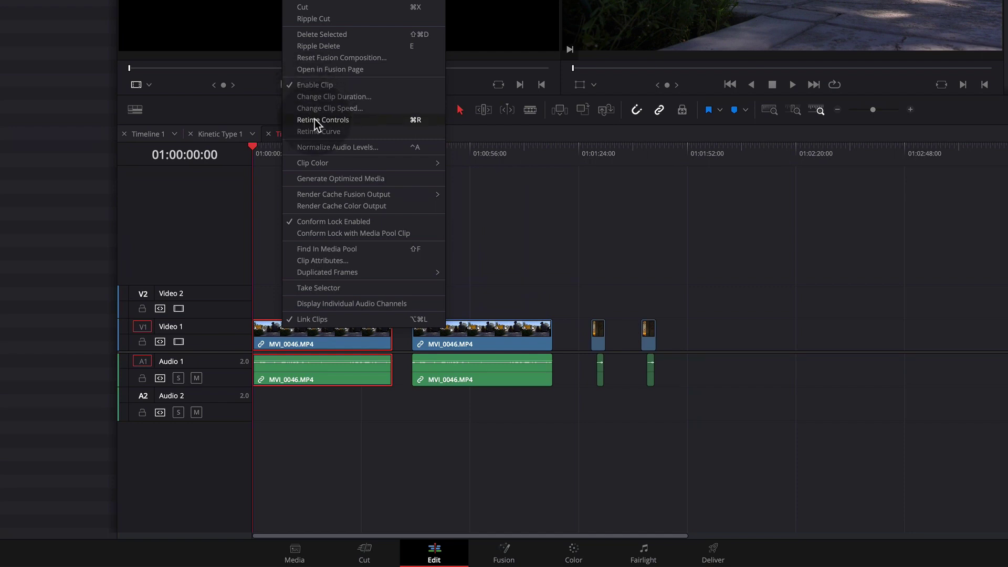
pyautogui.click(314, 118)
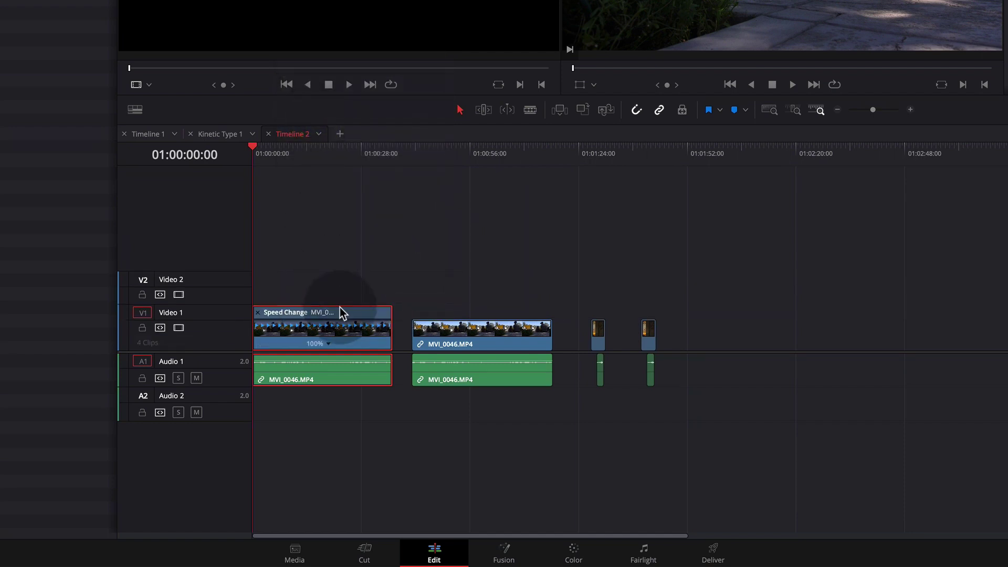
pyautogui.rightClick(341, 321)
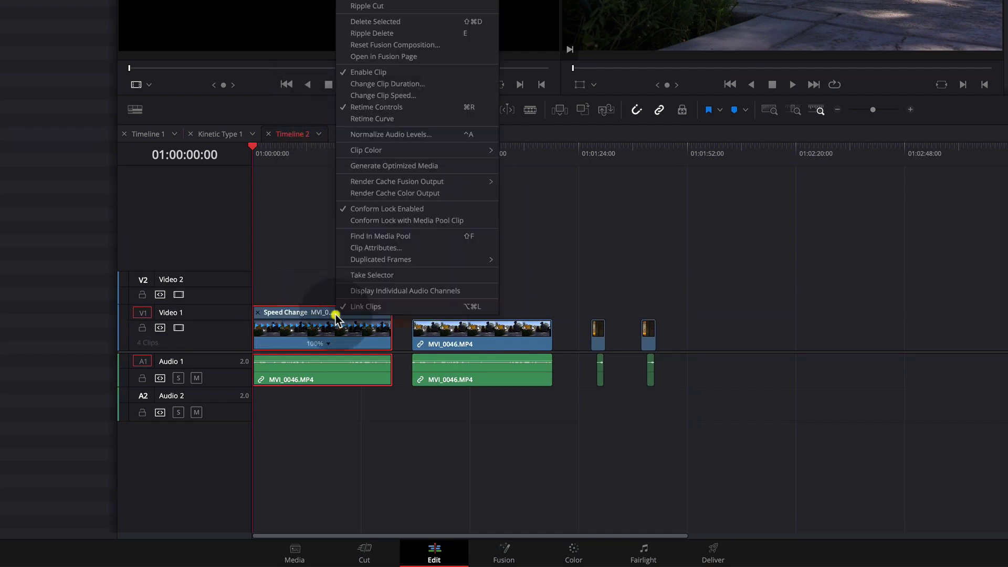
pyautogui.click(359, 120)
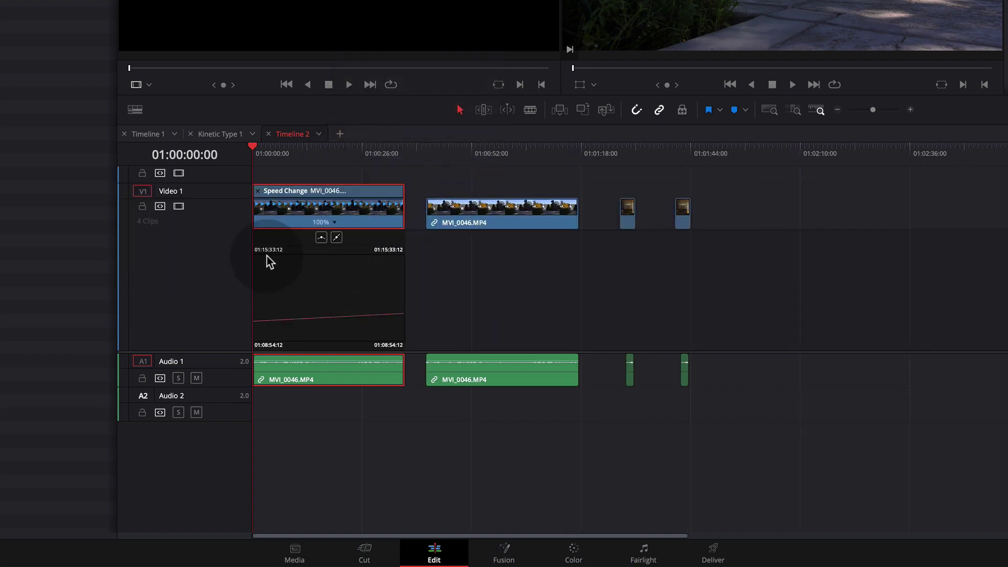
# Switch the curve graph from Retime Frame to Retime Speed
pyautogui.keyDown('alt'); pyautogui.scroll(3, 266, 256); pyautogui.keyUp('alt')
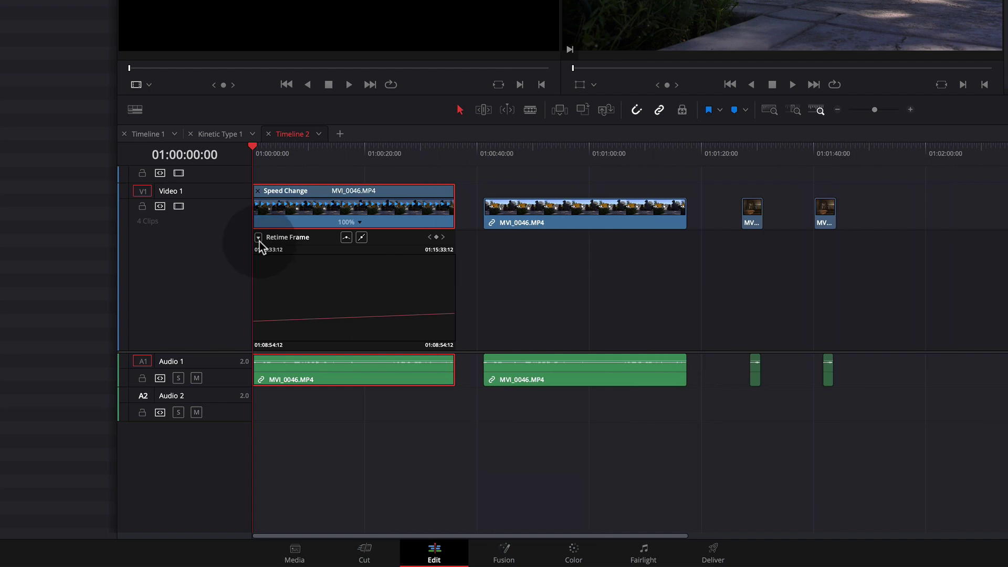
pyautogui.click(259, 238)
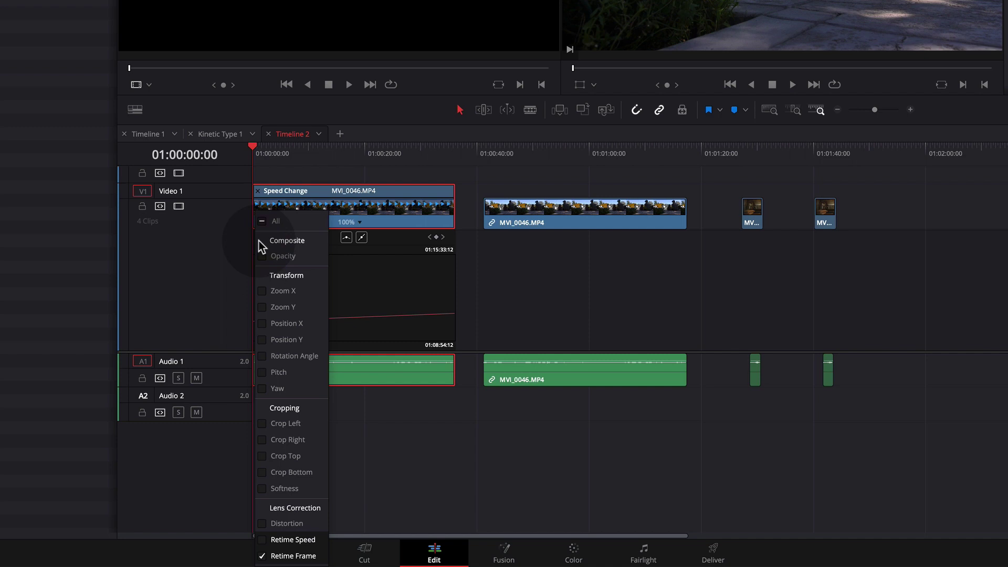
pyautogui.click(262, 556)
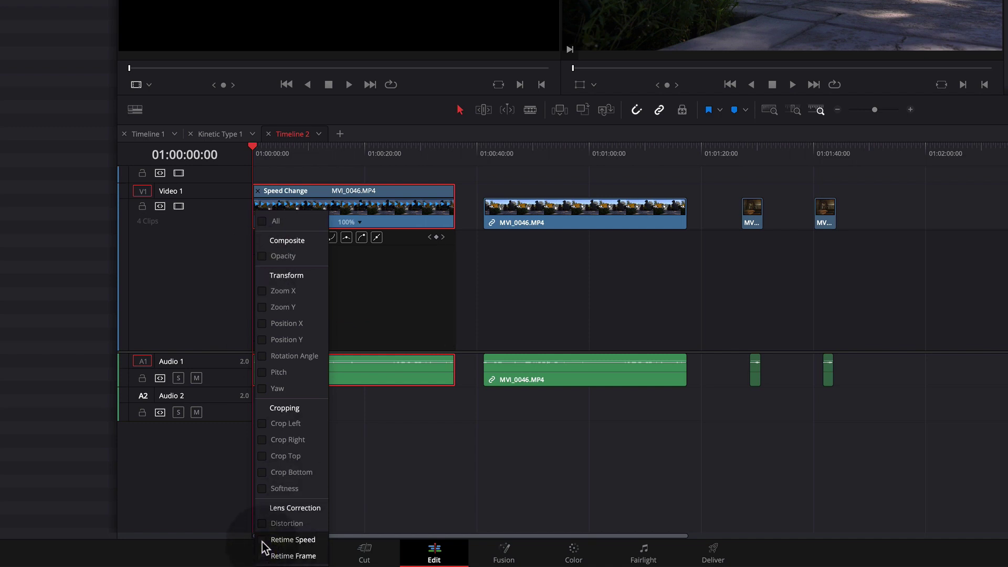
pyautogui.click(262, 540)
pyautogui.click(354, 193)
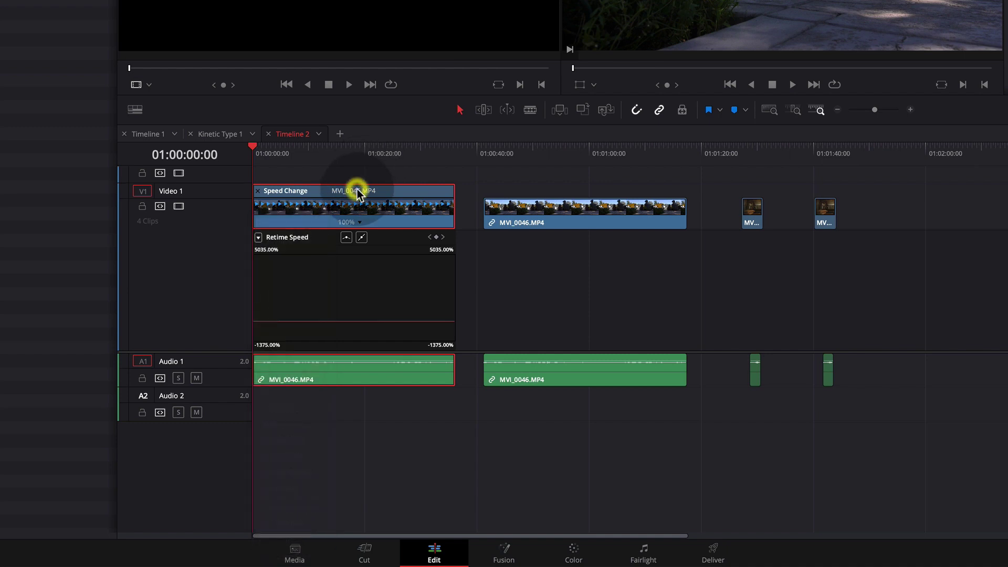
pyautogui.moveTo(265, 322)
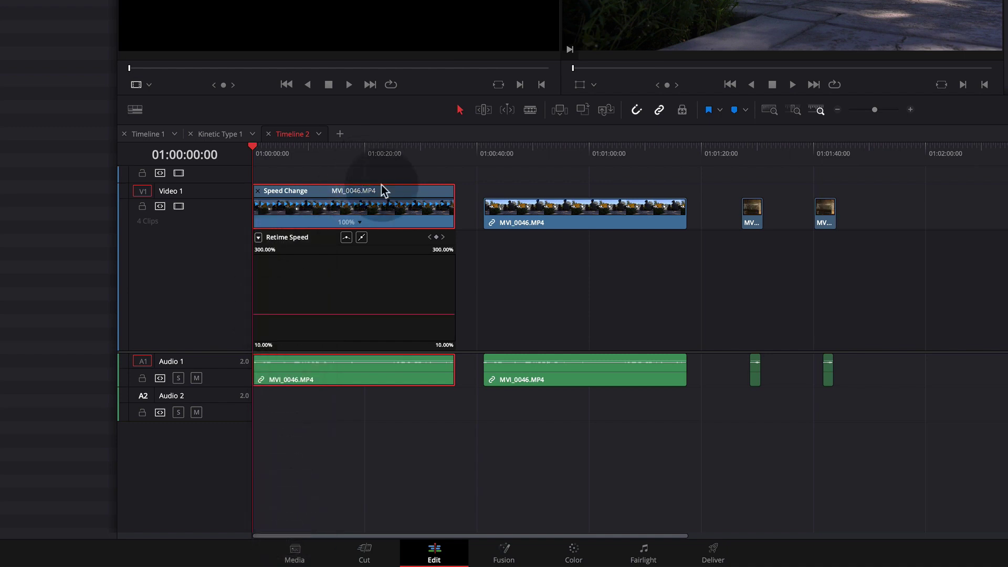
# Add speed keyframes at 01:00:02:04 and near the clip's end
pyautogui.moveTo(257, 147); pyautogui.dragTo(264, 147)
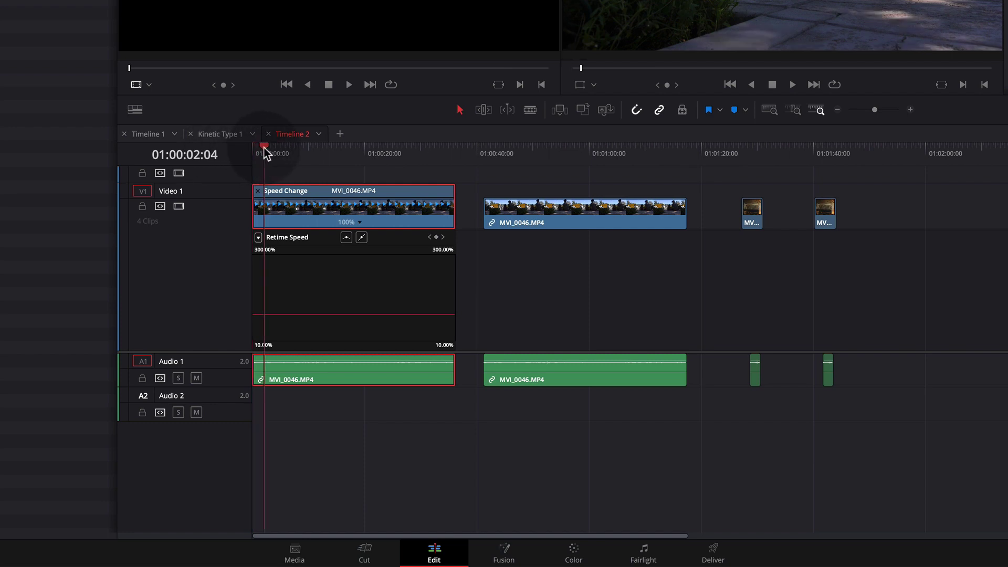
pyautogui.click(436, 238)
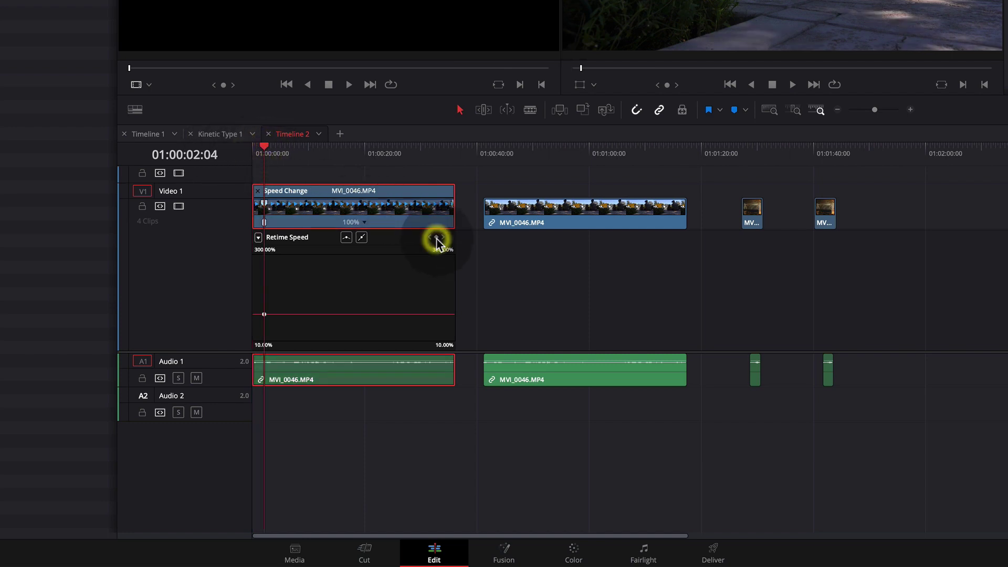
pyautogui.press('alt')
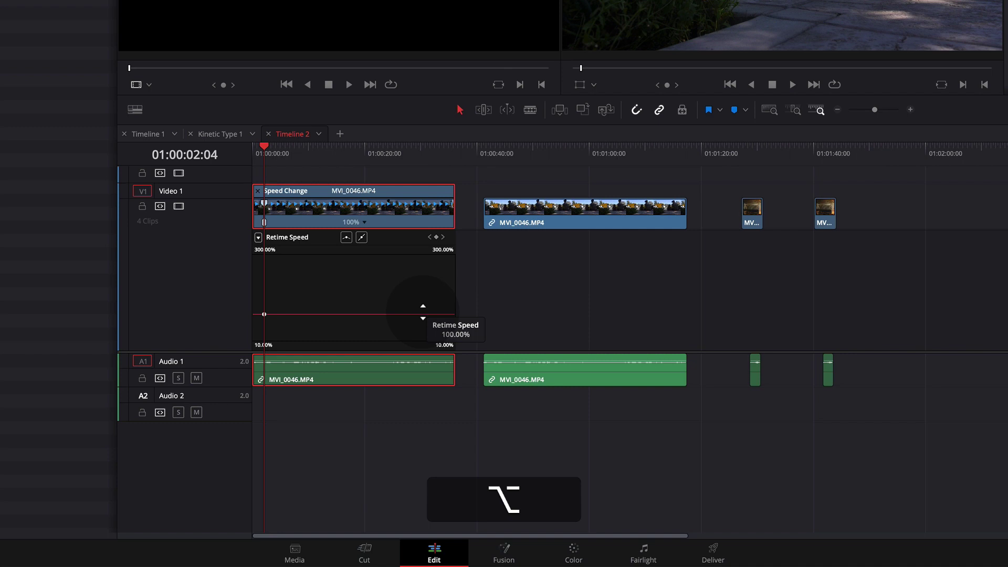
pyautogui.keyDown('alt'); pyautogui.click(431, 314); pyautogui.keyUp('alt')
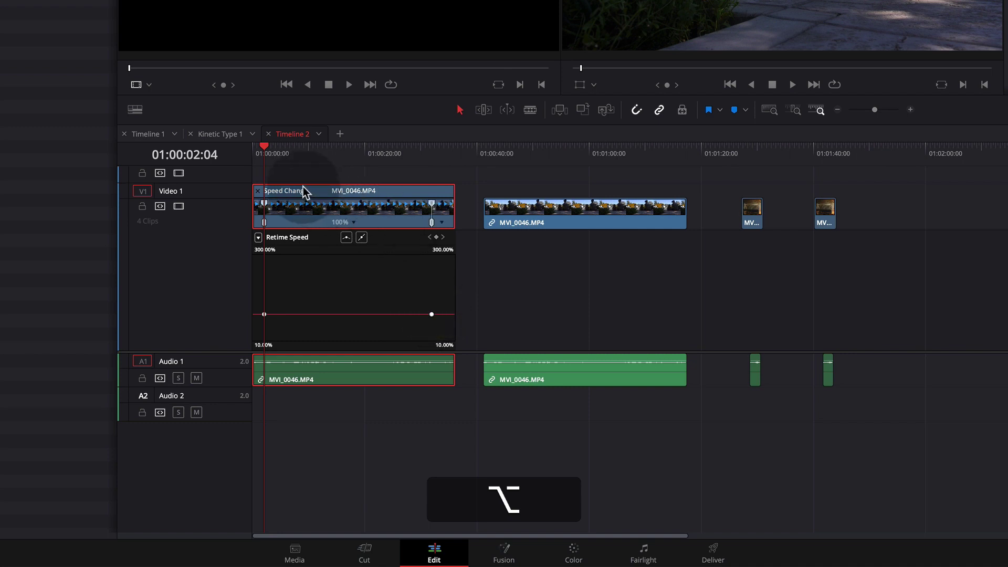
# Raise the speed between the two keyframes to 300%
pyautogui.moveTo(268, 156); pyautogui.dragTo(305, 153)
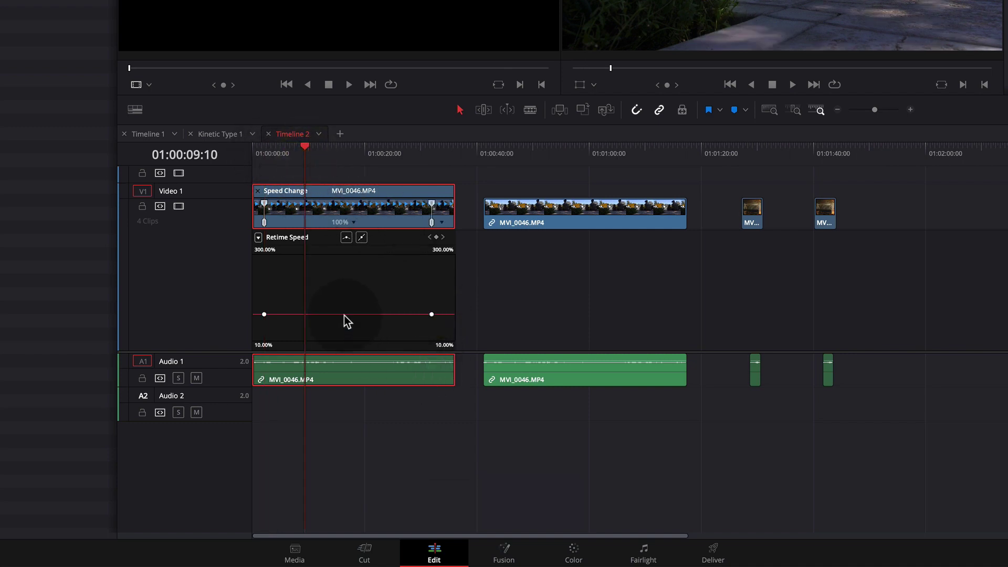
pyautogui.moveTo(341, 315); pyautogui.dragTo(315, 293)
pyautogui.moveTo(288, 206); pyautogui.dragTo(290, 42)
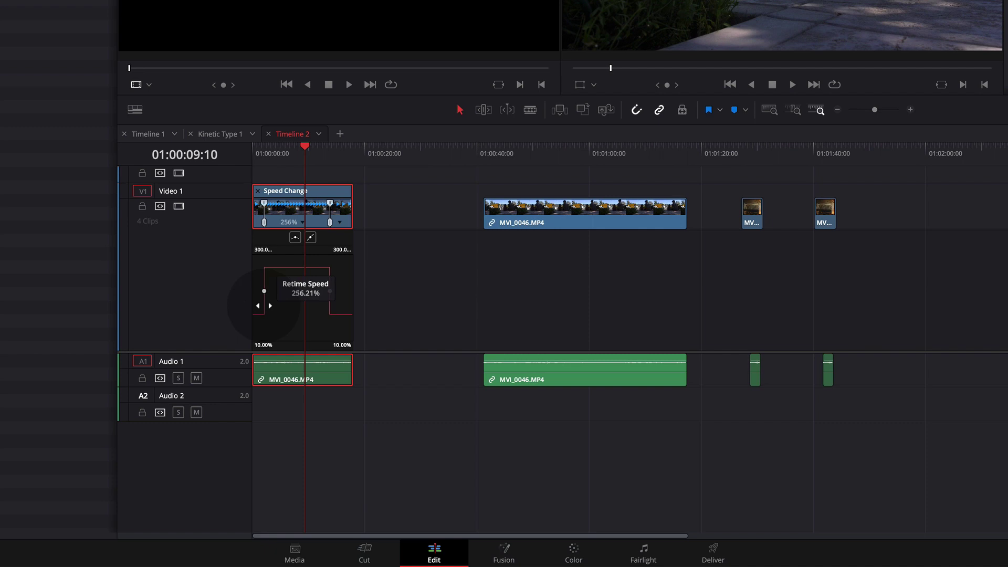
pyautogui.click(257, 152)
pyautogui.moveTo(260, 153); pyautogui.dragTo(276, 158)
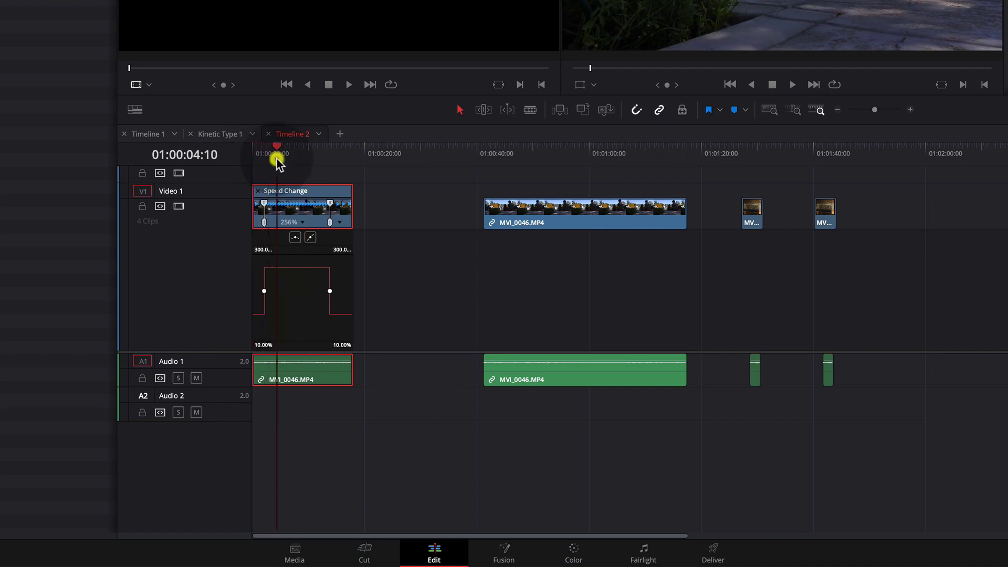
pyautogui.moveTo(283, 267)
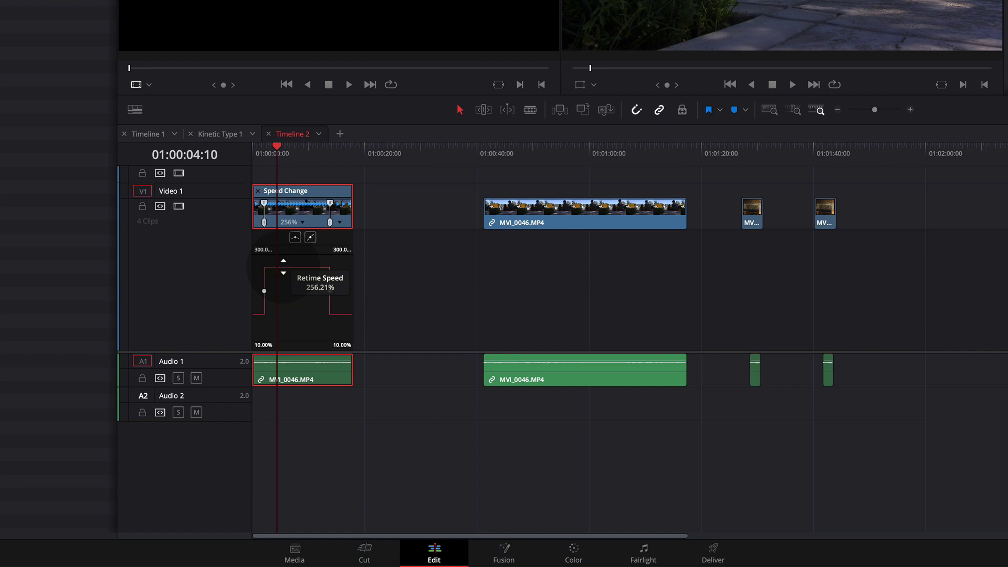
pyautogui.moveTo(284, 267); pyautogui.dragTo(266, 124)
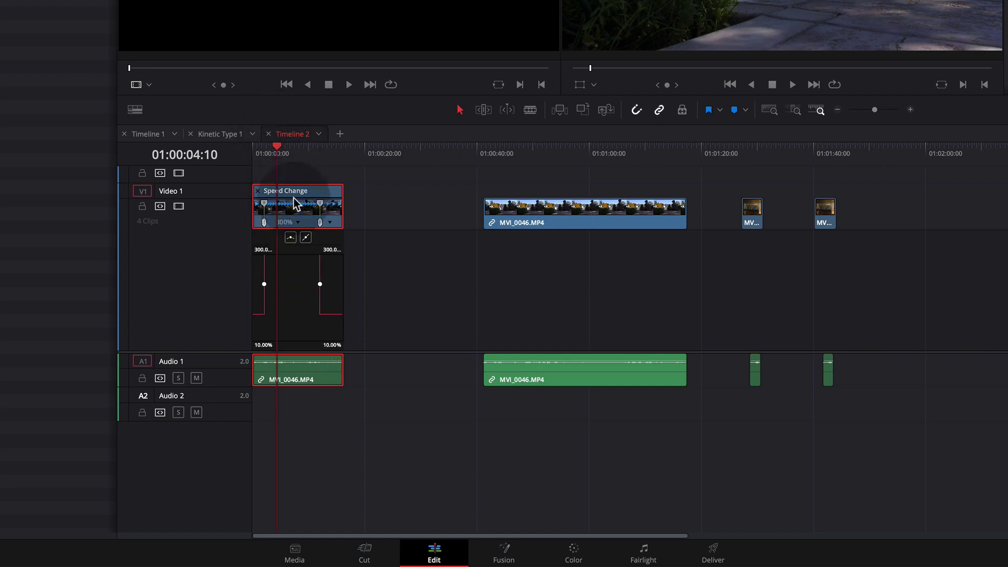
pyautogui.hotkey('ctrl', '=')
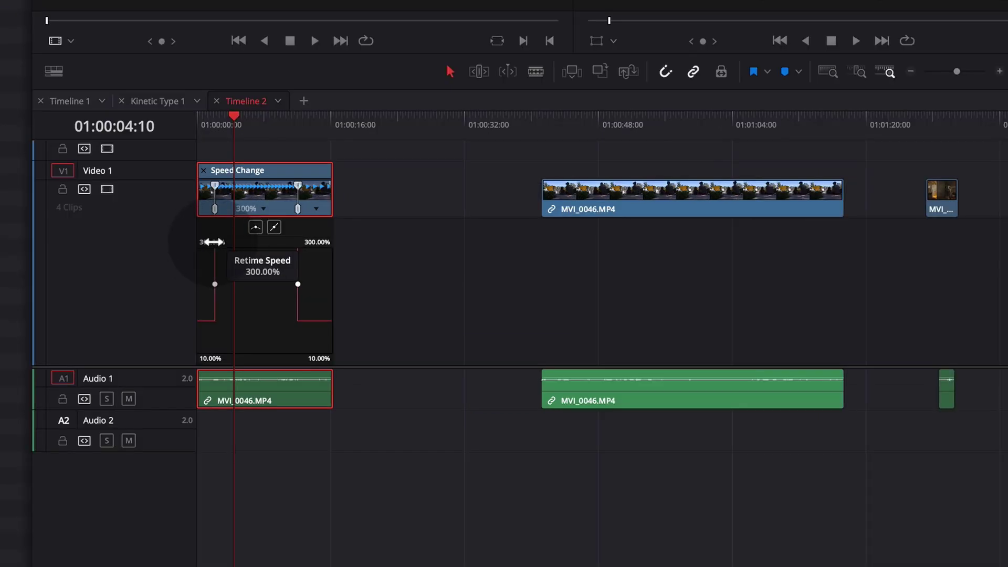
# Extend the speed graph's upper range and push the middle section to about 1052%
pyautogui.moveTo(213, 241); pyautogui.dragTo(437, 235)
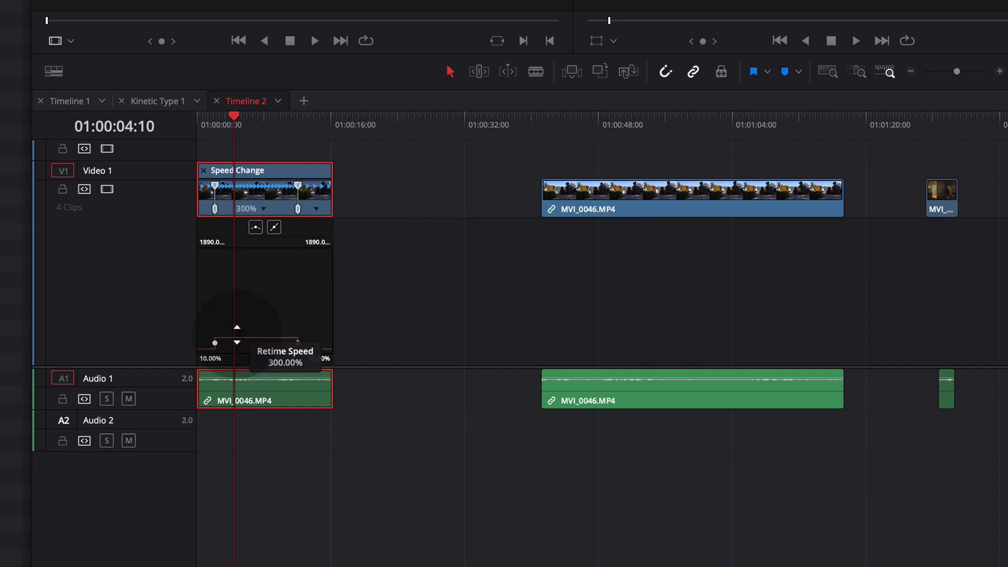
pyautogui.moveTo(237, 334); pyautogui.dragTo(212, 127)
pyautogui.hotkey('ctrl', '=')
pyautogui.hotkey('ctrl', '=')
pyautogui.hotkey('ctrl', '=')
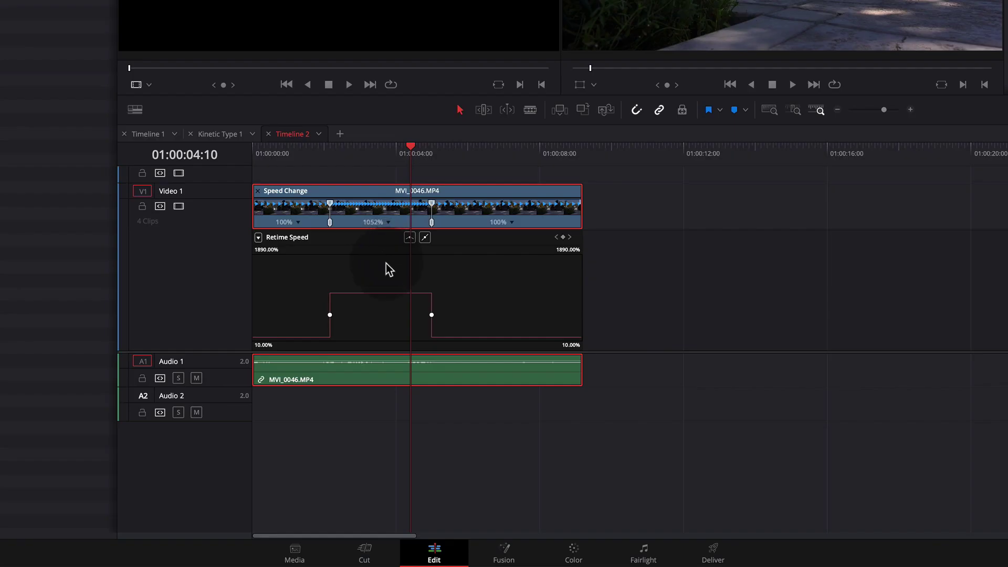
# Make the left and right speed keyframes smooth eases, then play back the ramp
pyautogui.click(330, 316)
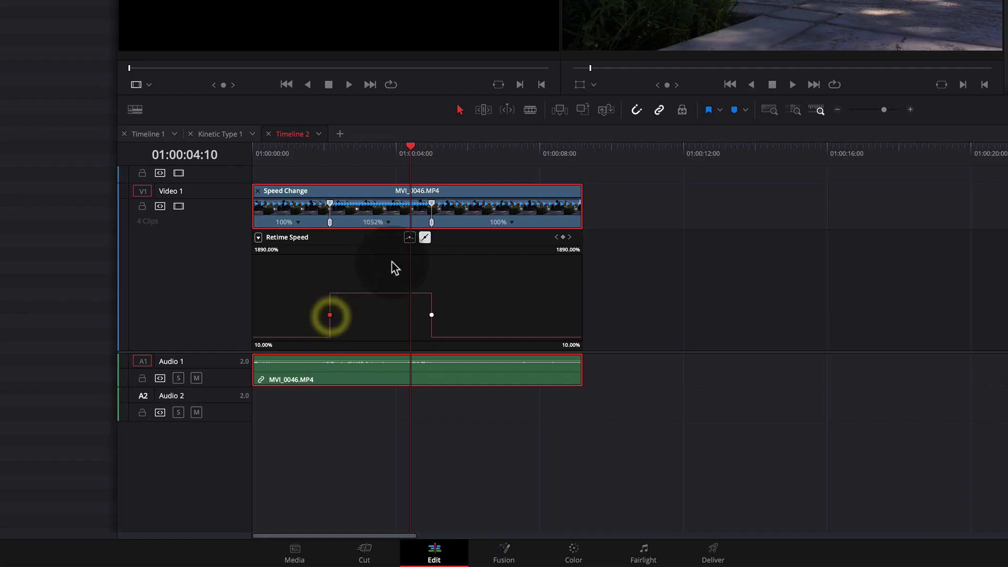
pyautogui.click(408, 239)
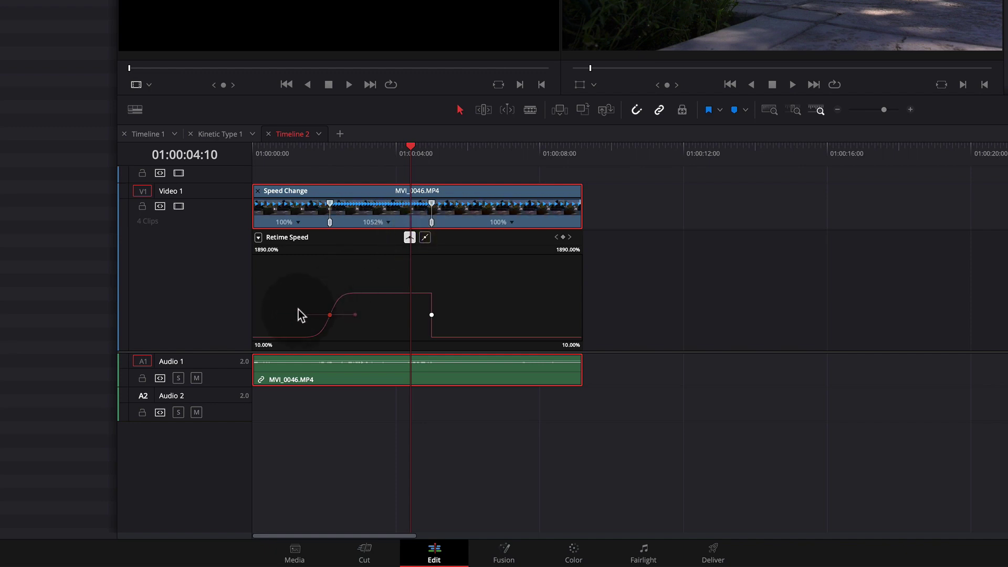
pyautogui.moveTo(299, 313); pyautogui.dragTo(445, 328)
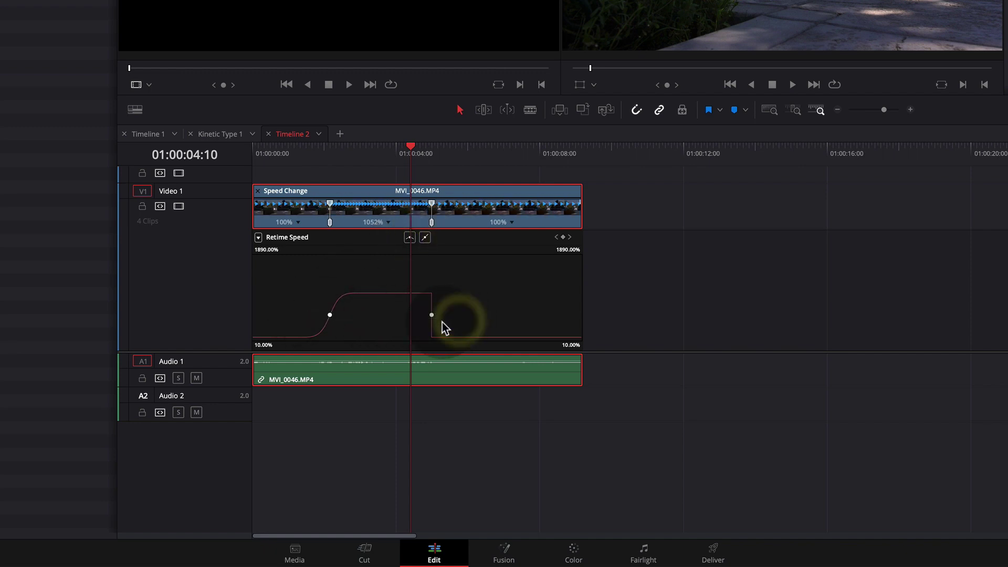
pyautogui.click(428, 312)
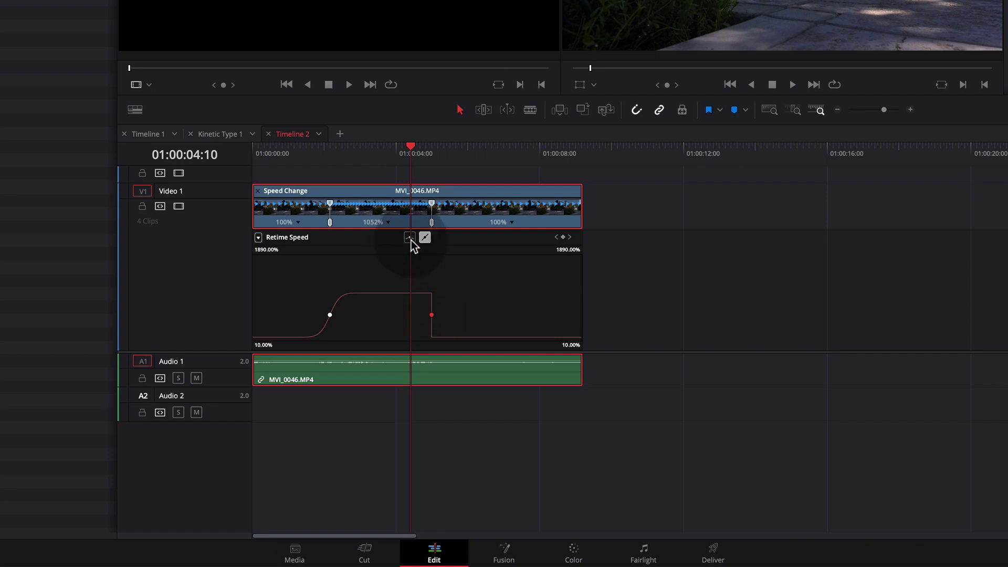
pyautogui.click(410, 239)
pyautogui.click(330, 315)
pyautogui.click(312, 166)
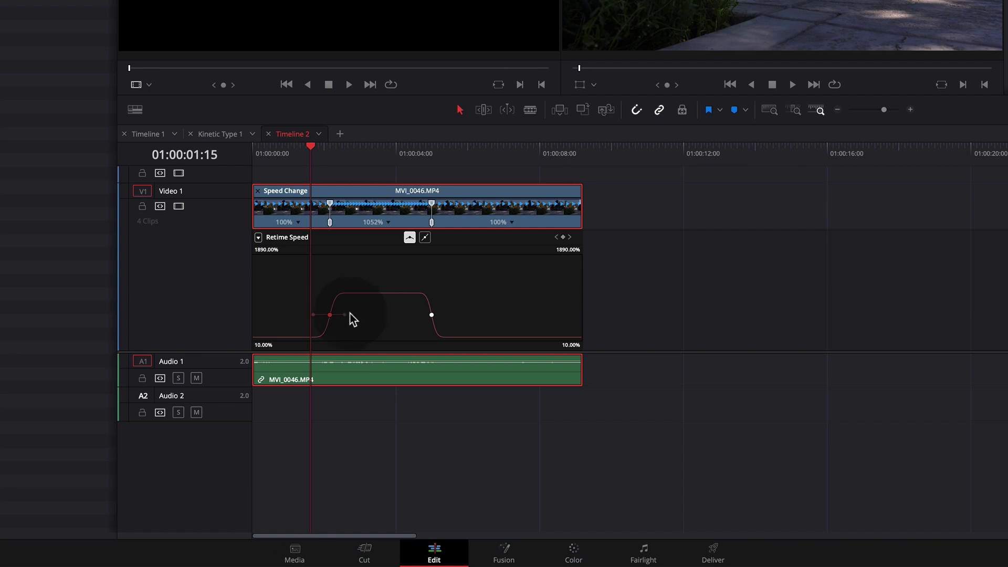
pyautogui.press('space')
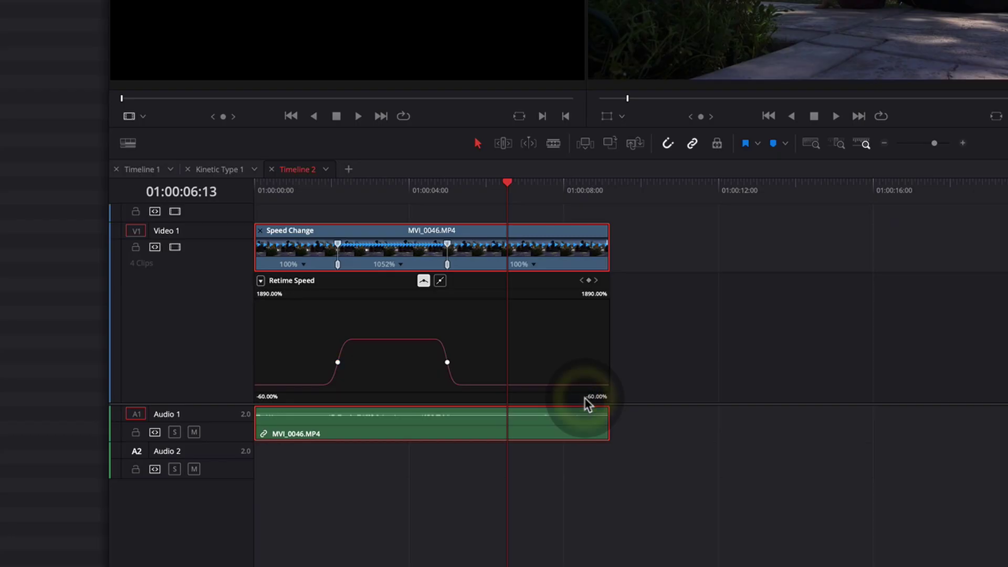
# Drag the Retime Speed graph's lower range so it spans -50% to 1890%
pyautogui.moveTo(584, 398); pyautogui.dragTo(597, 399)
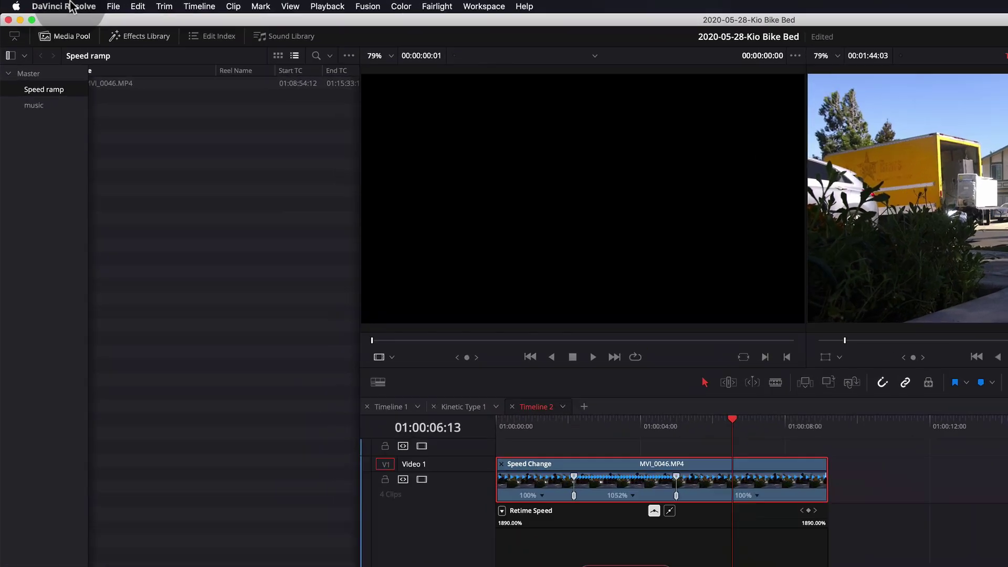
# In Keyboard Customization, assign Shift+Cmd+C to the Retime Curve command and save
pyautogui.click(48, 5)
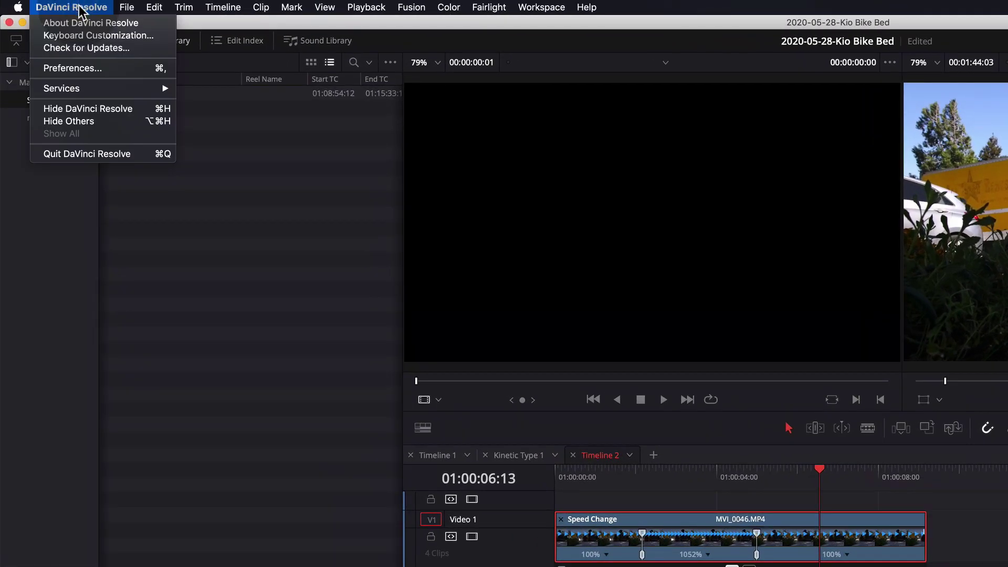
pyautogui.click(84, 35)
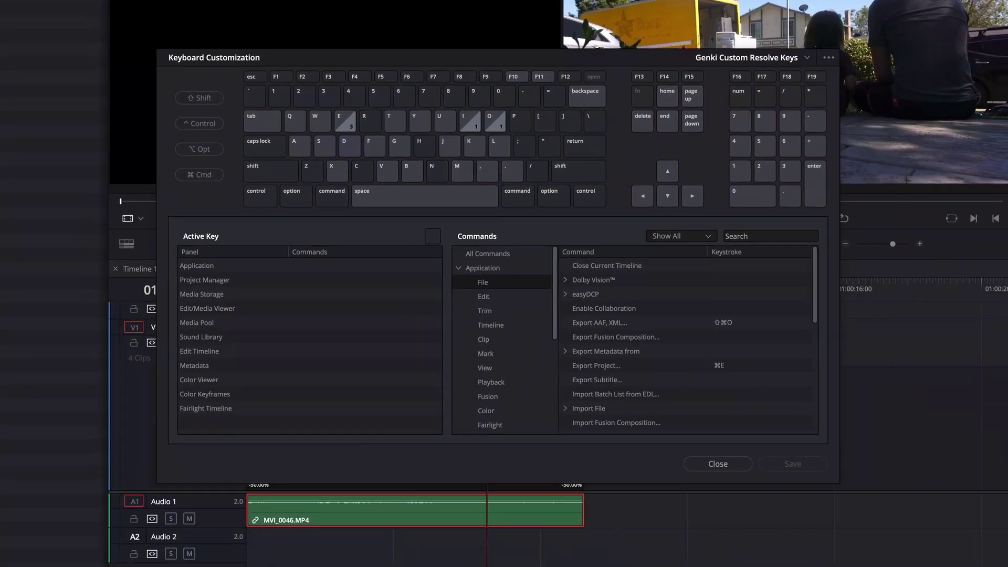
pyautogui.click(520, 256)
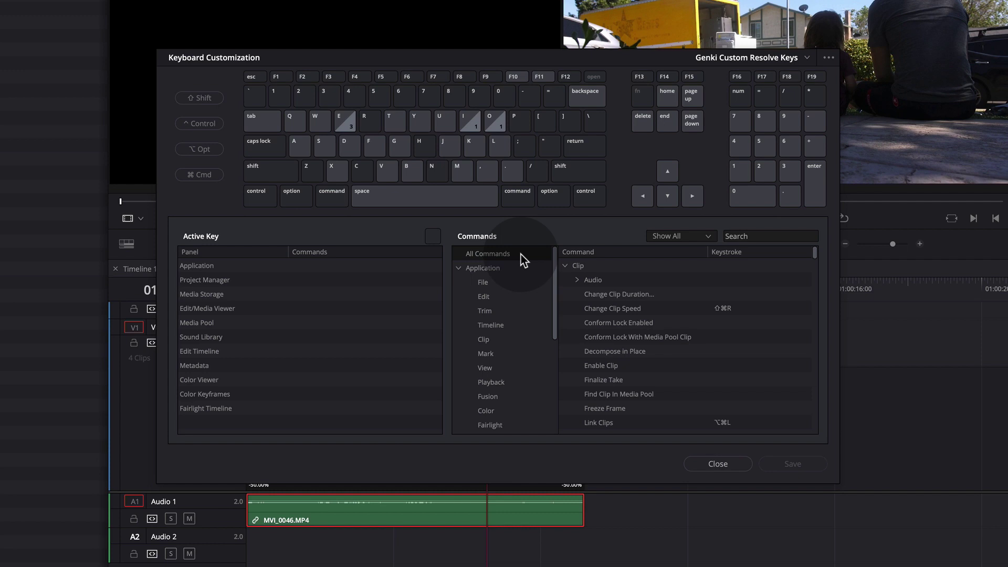
pyautogui.click(724, 235)
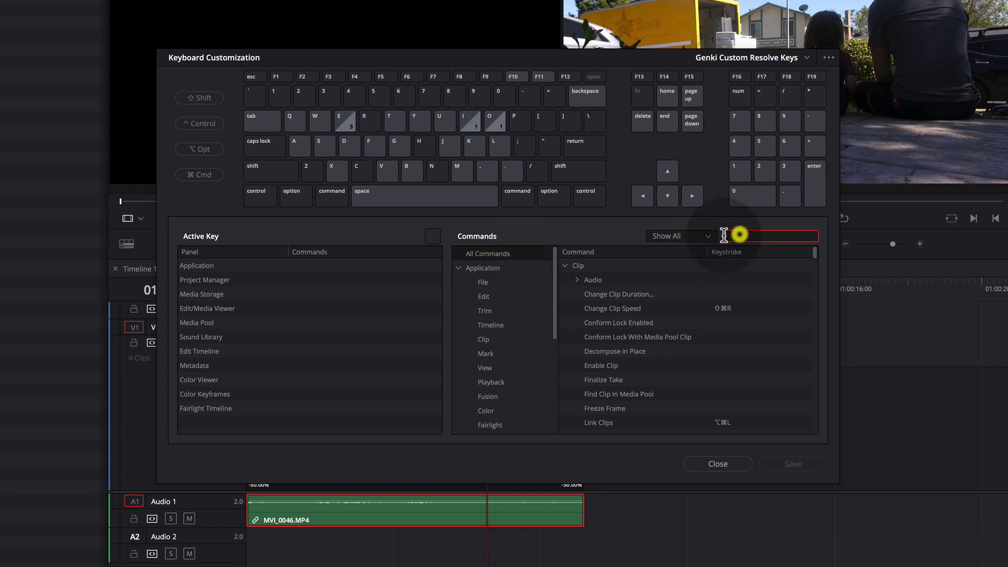
pyautogui.write('retime')
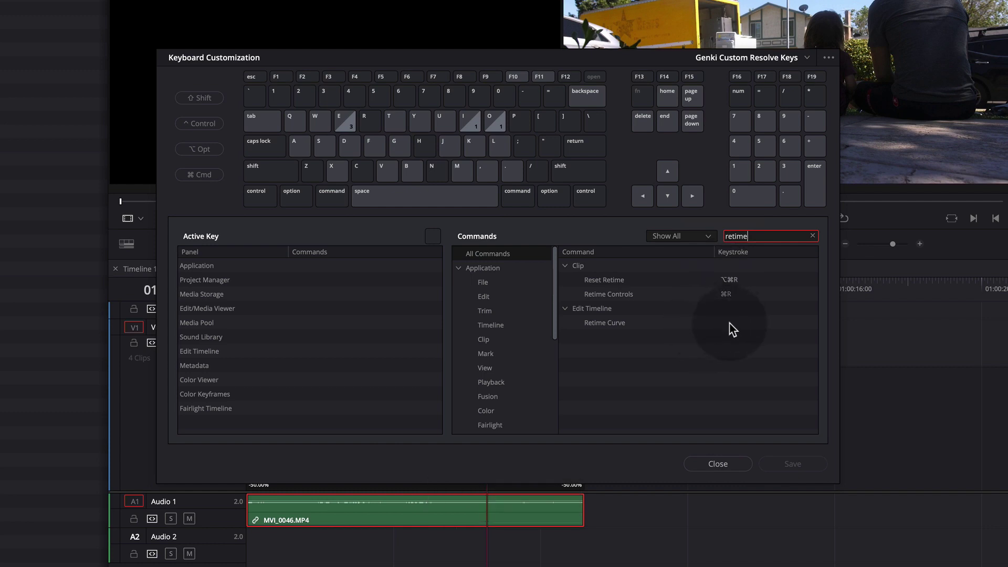
pyautogui.click(729, 323)
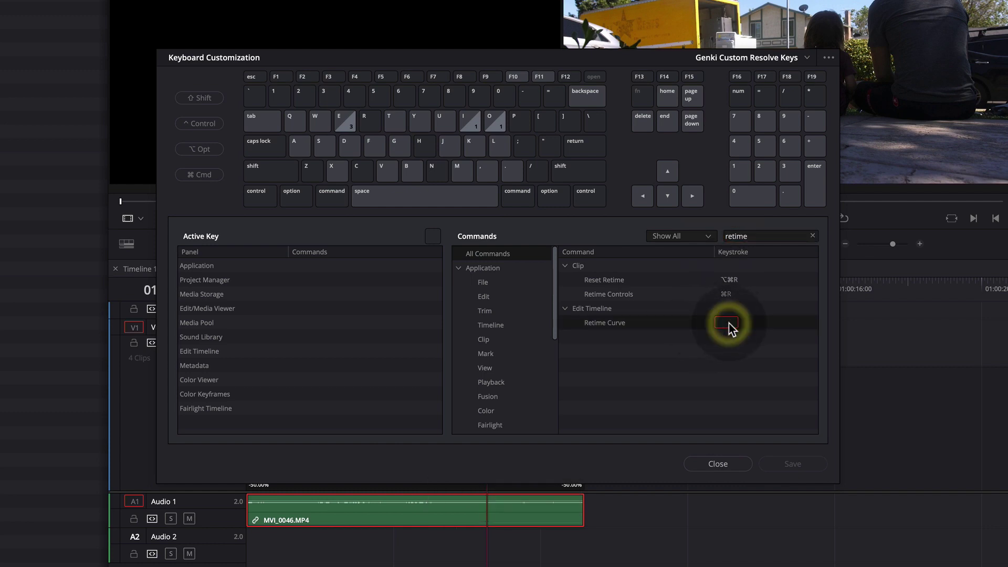
pyautogui.press('shift+super+c')
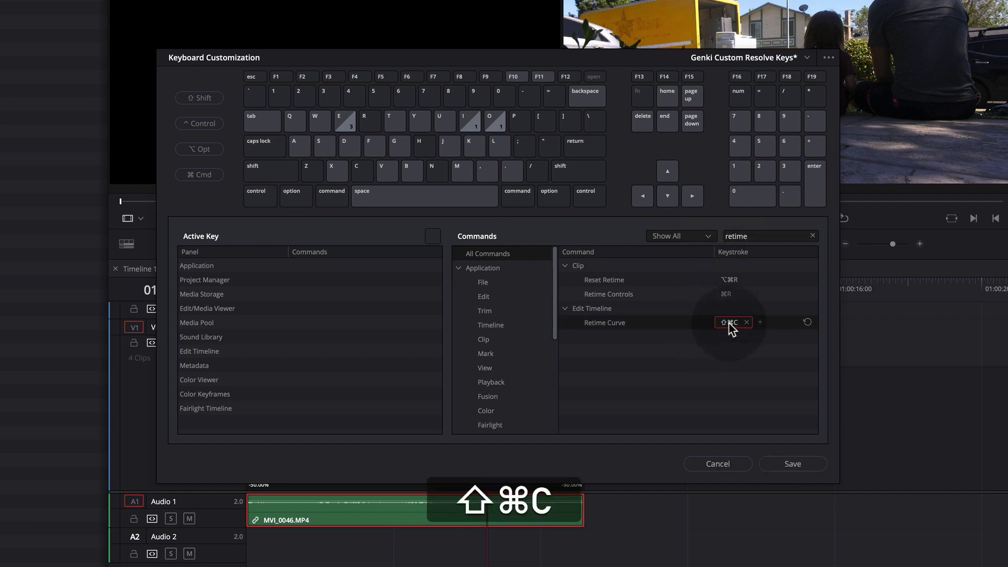
pyautogui.click(804, 463)
# Save the key preset, then toggle the retime curve editor off and on with Shift+Cmd+C
pyautogui.click(730, 466)
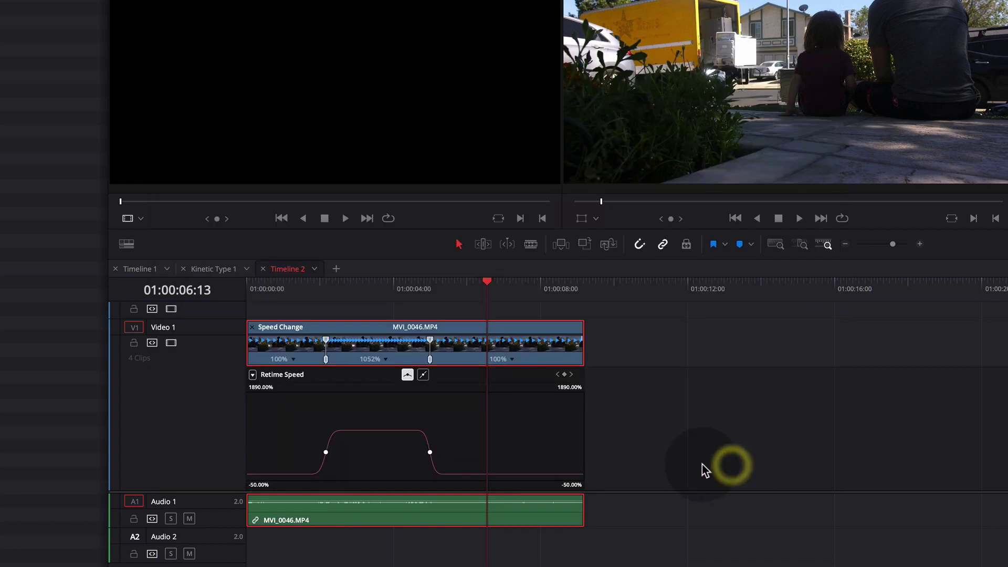
pyautogui.press('shift+super+c')
pyautogui.press('shift+super+c')
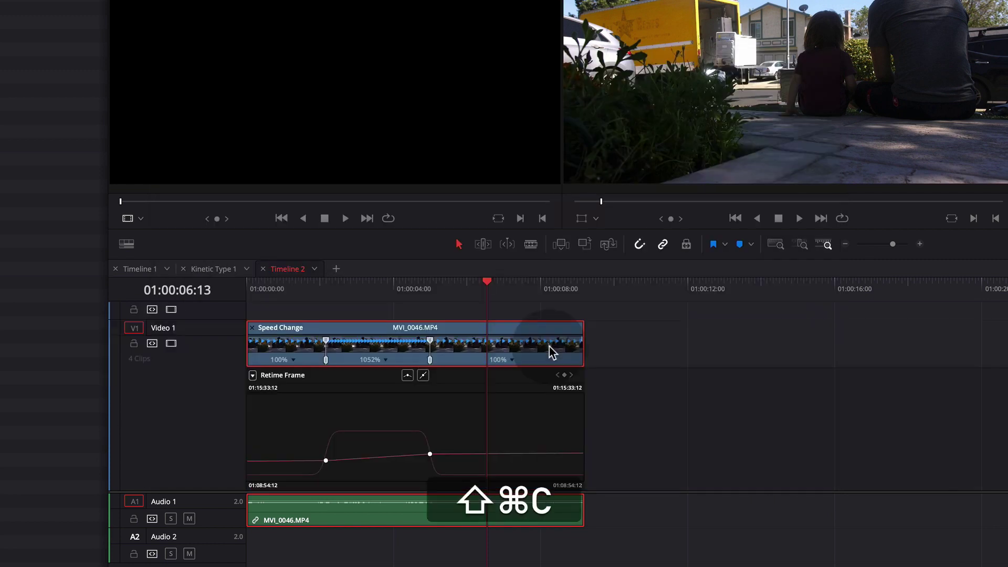
pyautogui.press('shift+super+c')
pyautogui.press('shift+super+c')
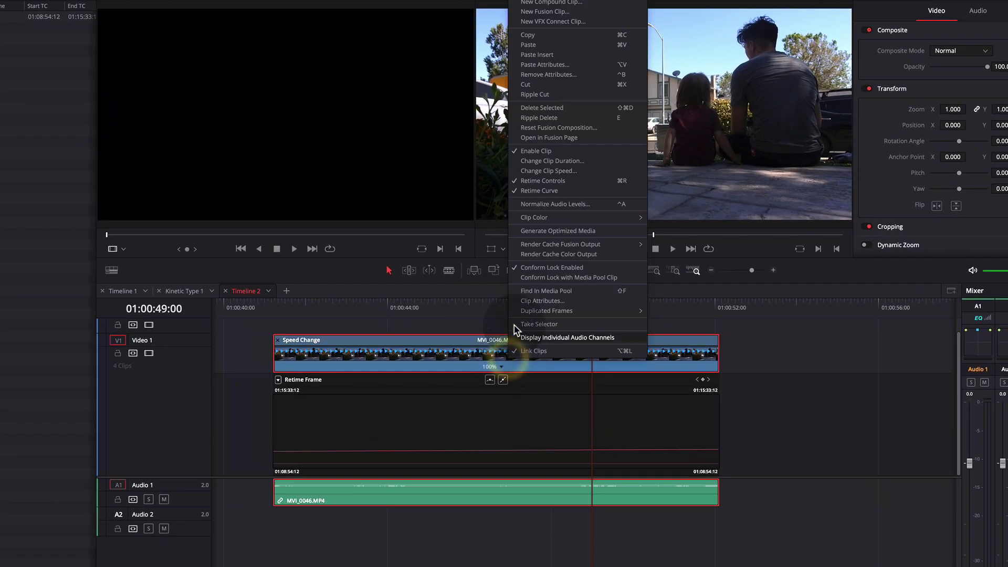
# Set the second clip's speed to 40% via Change Clip Speed, then reopen with Shift+Cmd+R to verify
pyautogui.moveTo(613, 244)
pyautogui.click(550, 171)
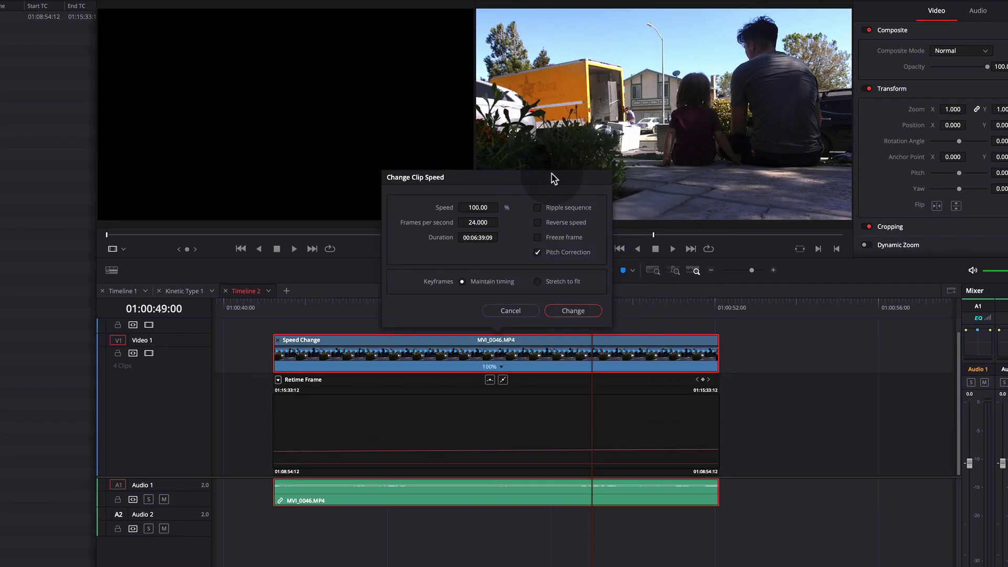
pyautogui.click(478, 208)
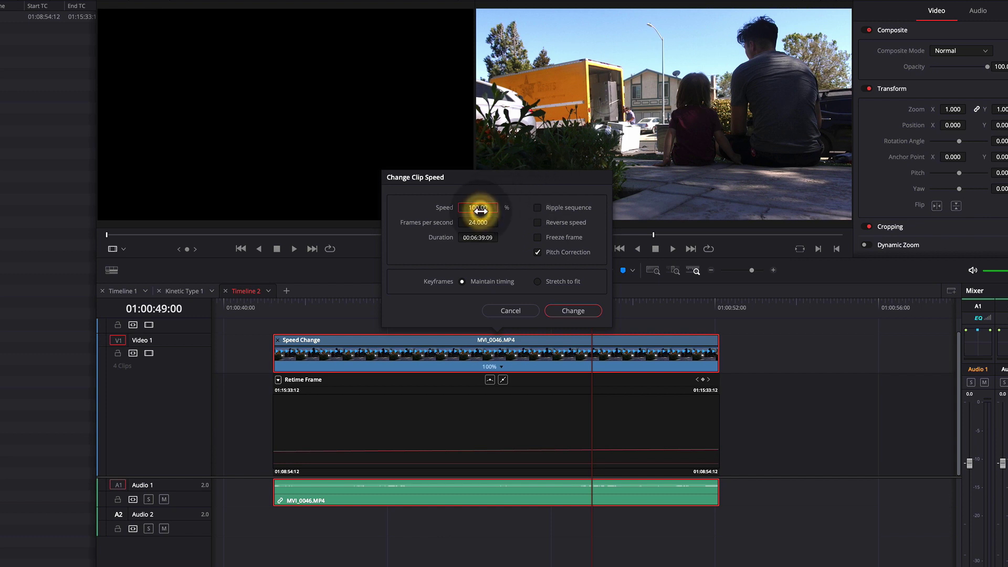
pyautogui.write('40')
pyautogui.press('Return')
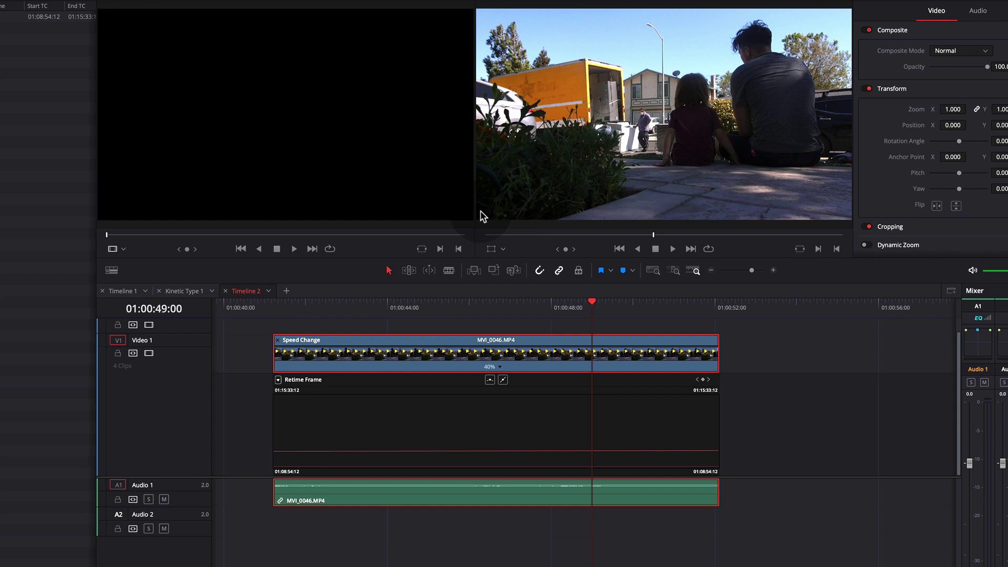
pyautogui.press('shift+super+r')
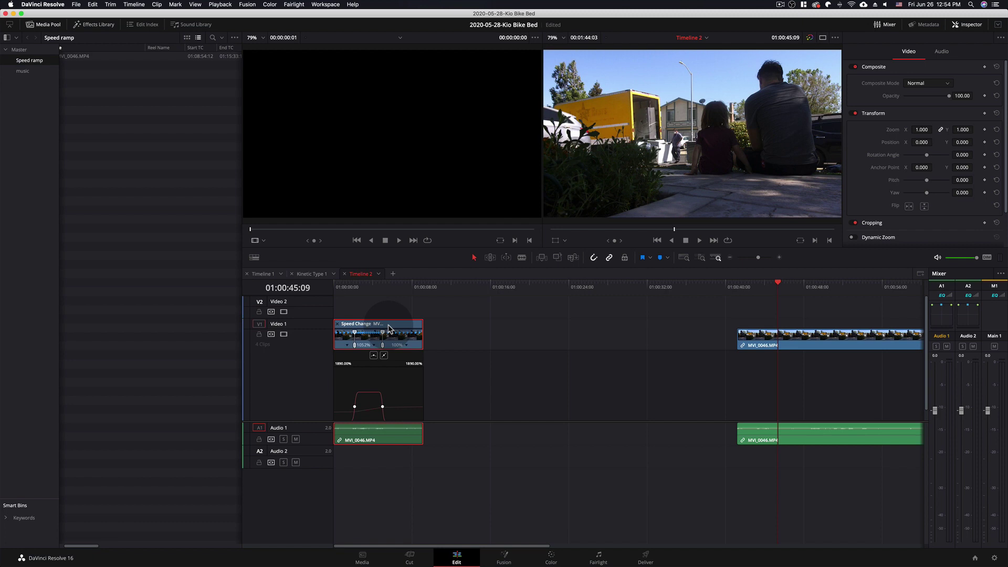
# Paste the Speed Change clip's retime effects onto the second MVI_0046.MP4 clip with Option+V
pyautogui.click(822, 347)
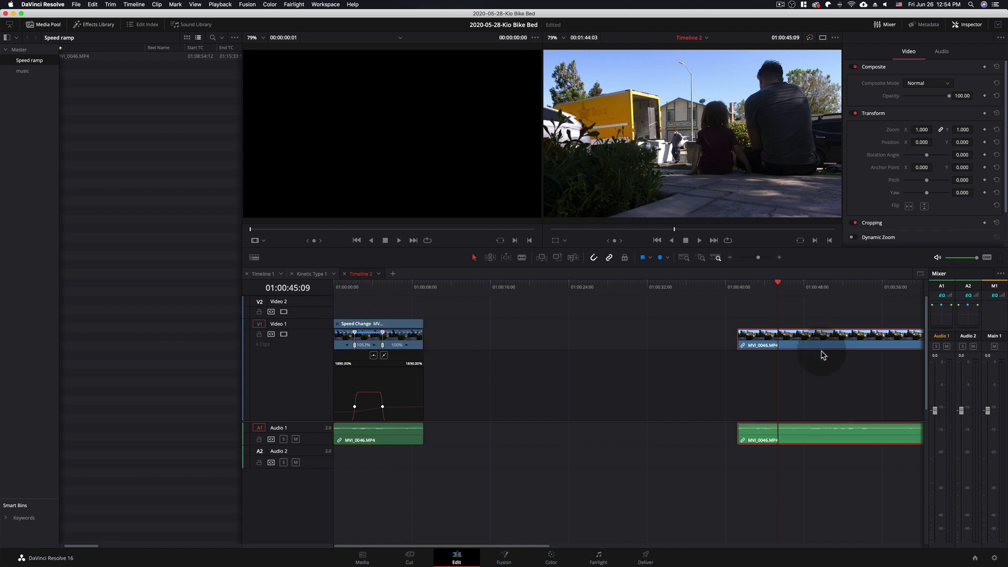
pyautogui.hotkey('alt', 'v')
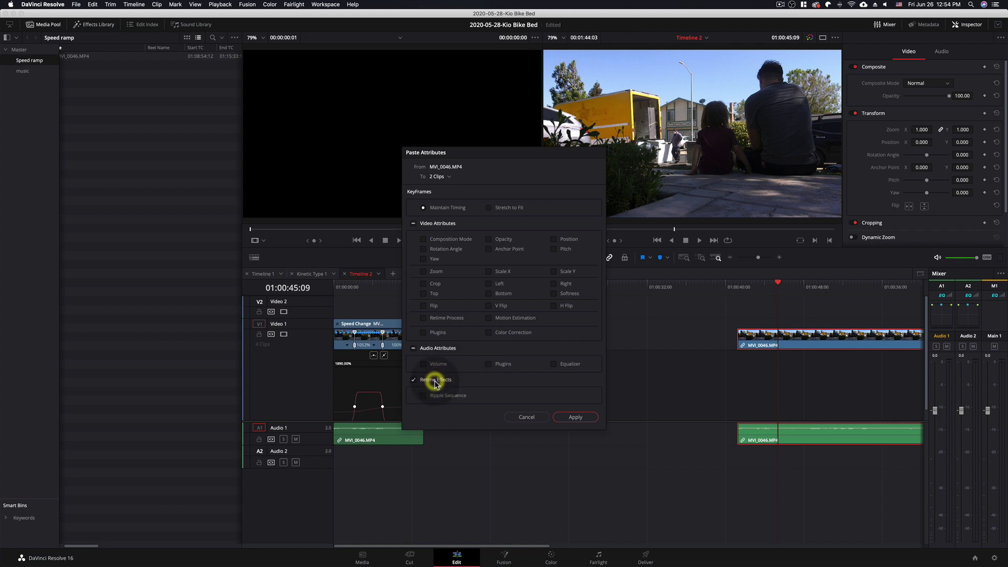
pyautogui.click(576, 417)
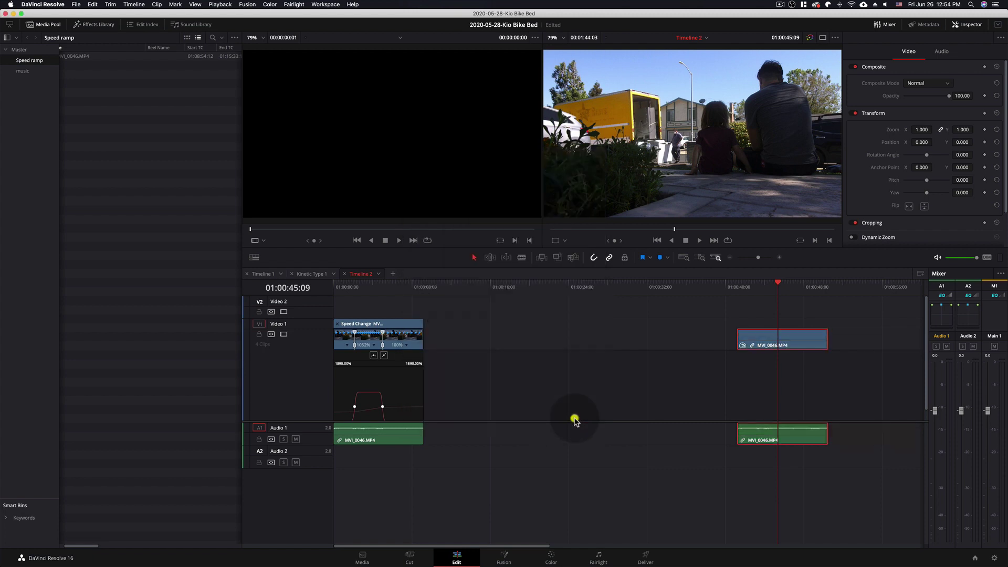
pyautogui.hscroll(5, 645, 388)
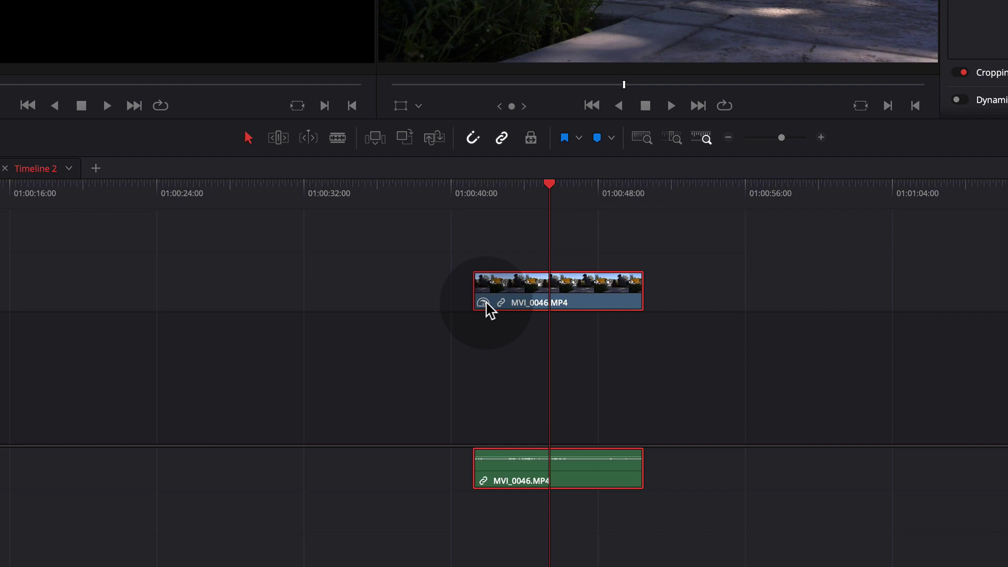
# Show the retime curve under the second clip with Shift+Cmd+C
pyautogui.press('shift+super+c')
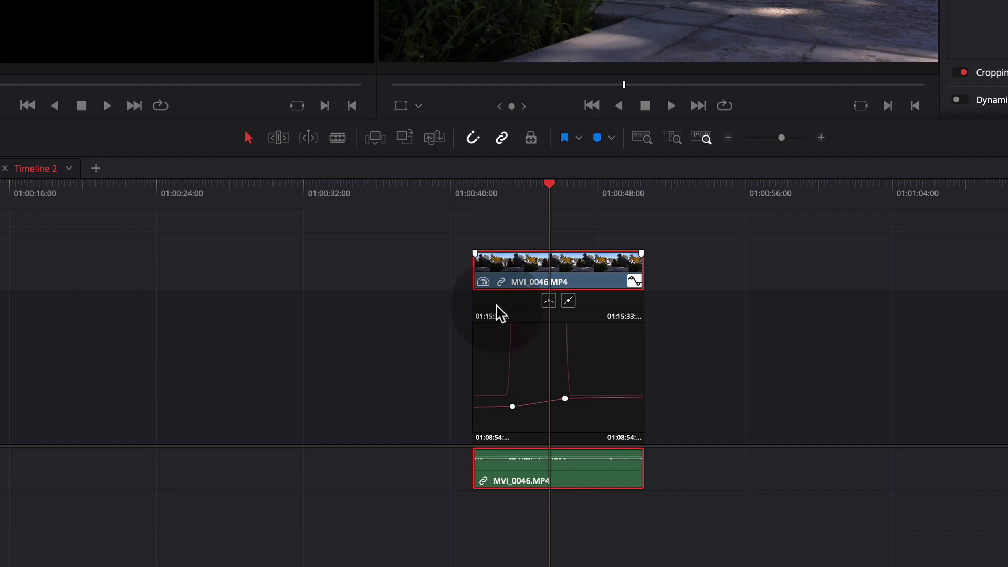
pyautogui.scroll(3, 499, 313)
pyautogui.click(339, 300)
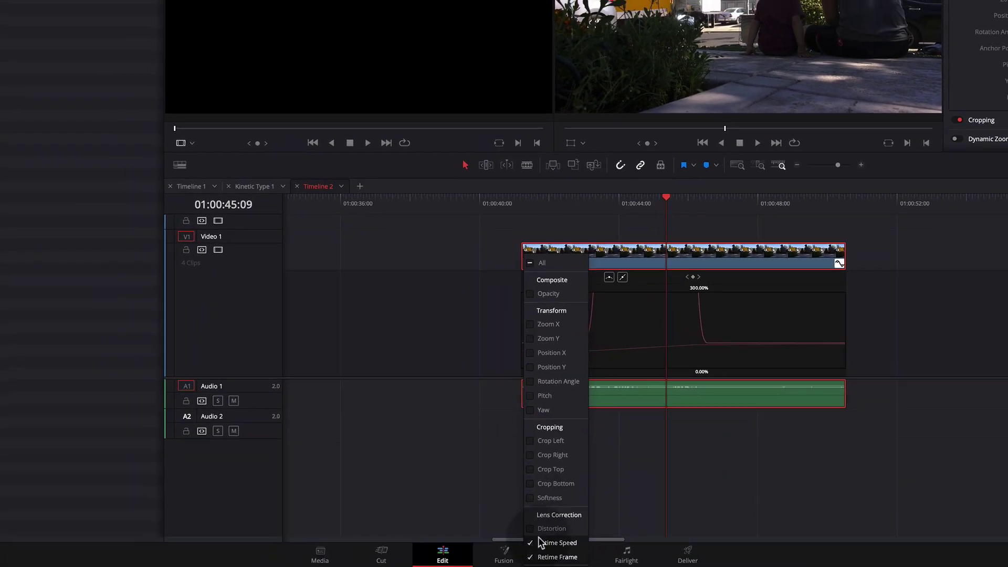
pyautogui.click(637, 324)
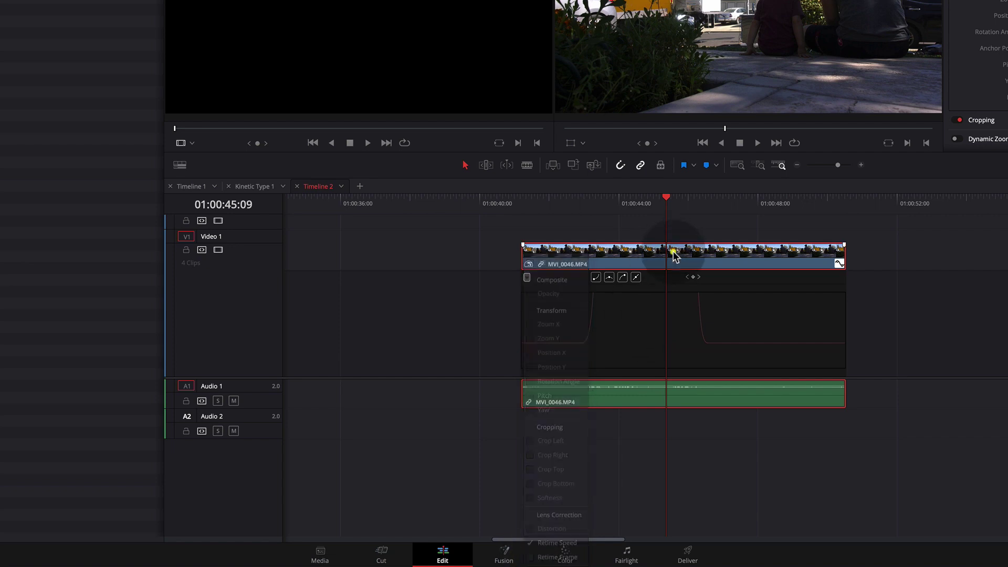
pyautogui.scroll(2, 583, 305)
# Raise the pasted ramp's peak speed to 1545% and shift its first speed keyframe sideways
pyautogui.moveTo(506, 289); pyautogui.dragTo(635, 288)
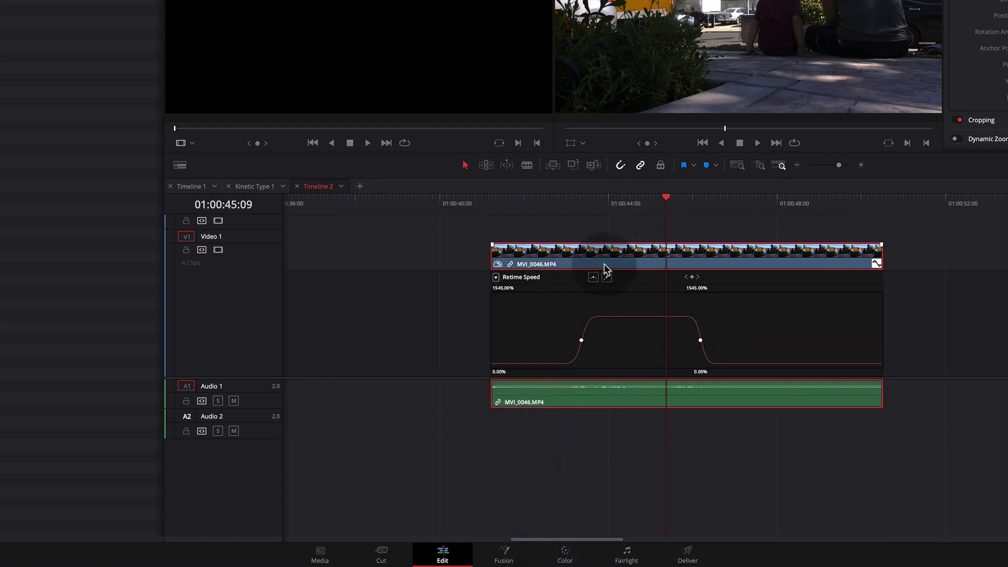
pyautogui.moveTo(667, 198); pyautogui.dragTo(561, 205)
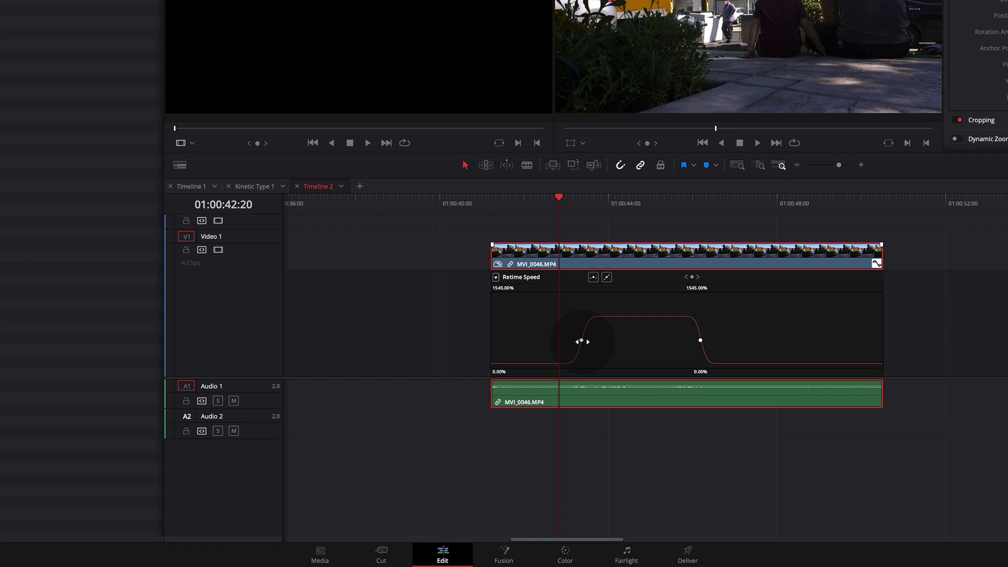
pyautogui.moveTo(583, 342); pyautogui.dragTo(621, 338)
# Show the Retime Frame curve and drag its keyframes so MVI_0046.MP4 runs at 691%, 901% and 93%
pyautogui.click(496, 278)
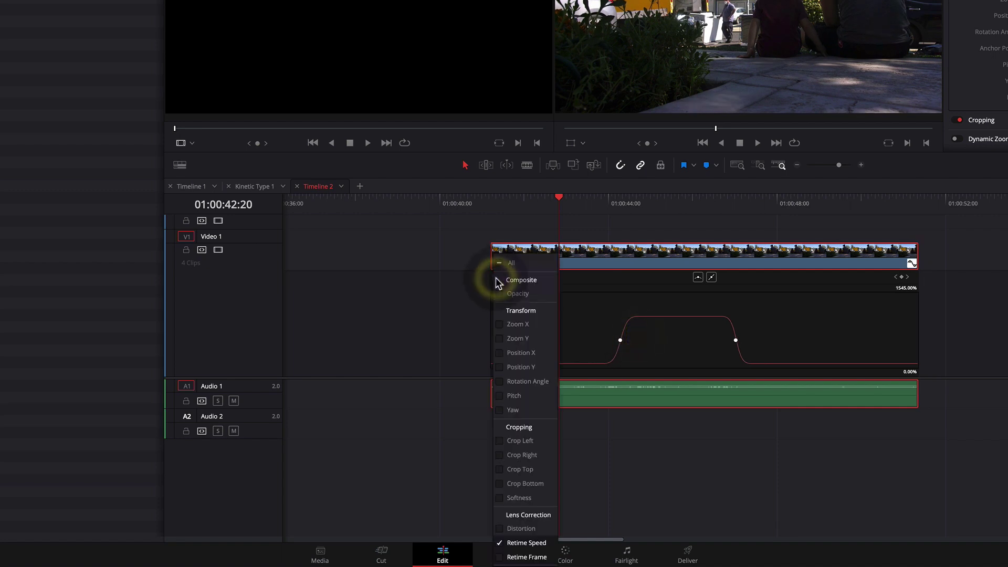
pyautogui.click(521, 557)
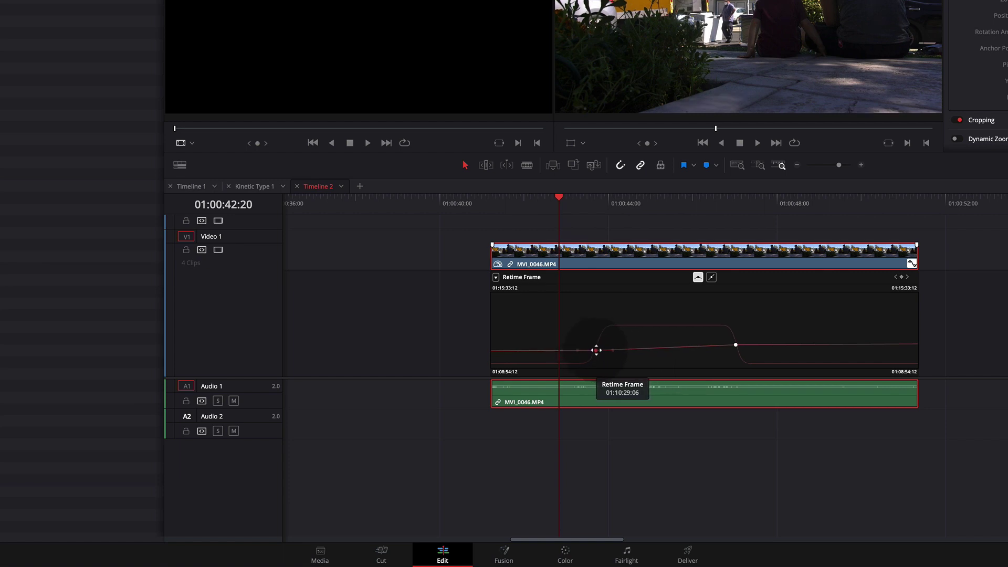
pyautogui.moveTo(596, 350); pyautogui.dragTo(602, 349)
pyautogui.moveTo(576, 203); pyautogui.dragTo(598, 201)
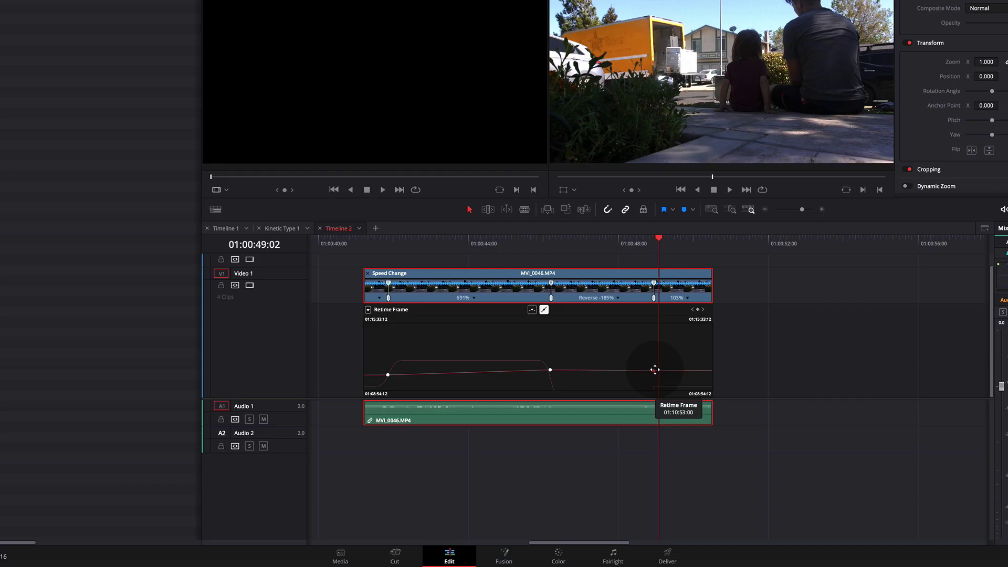
pyautogui.moveTo(655, 369); pyautogui.dragTo(650, 370)
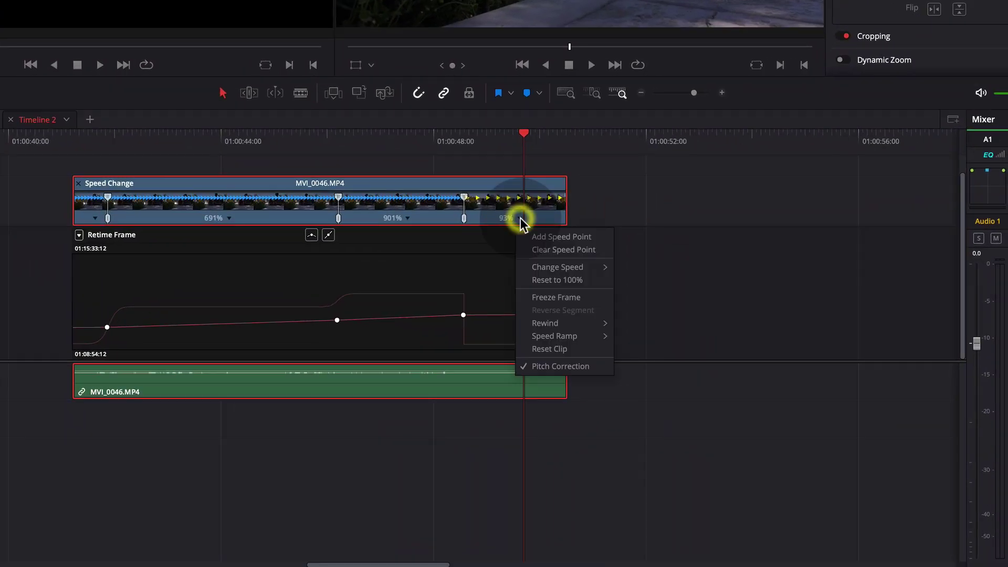
# Freeze a frame near the clip's end, shorten it, and raise that section to 1549%
pyautogui.click(546, 297)
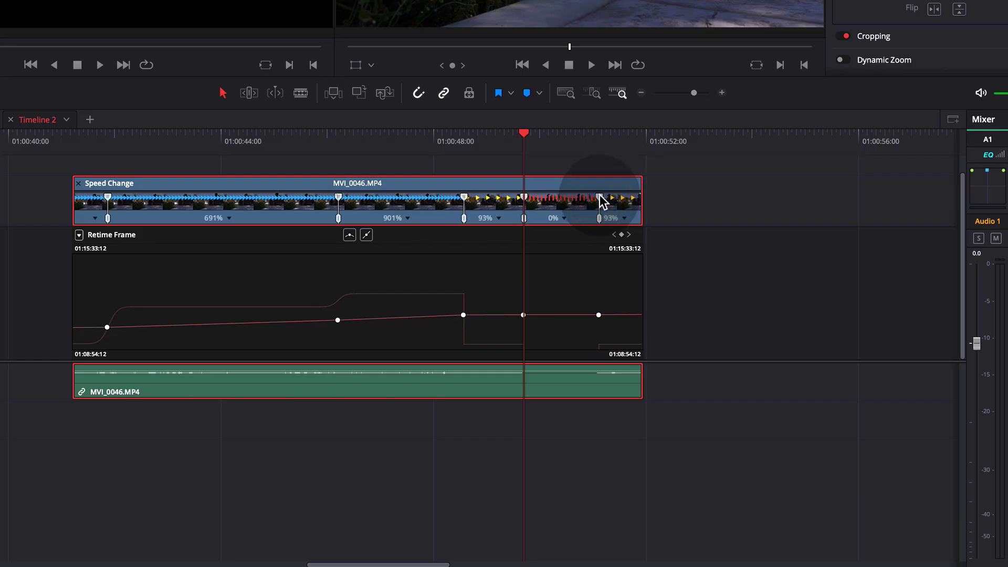
pyautogui.moveTo(601, 201)
pyautogui.mouseDown()
pyautogui.moveTo(563, 202)
pyautogui.moveTo(608, 199)
pyautogui.mouseUp()
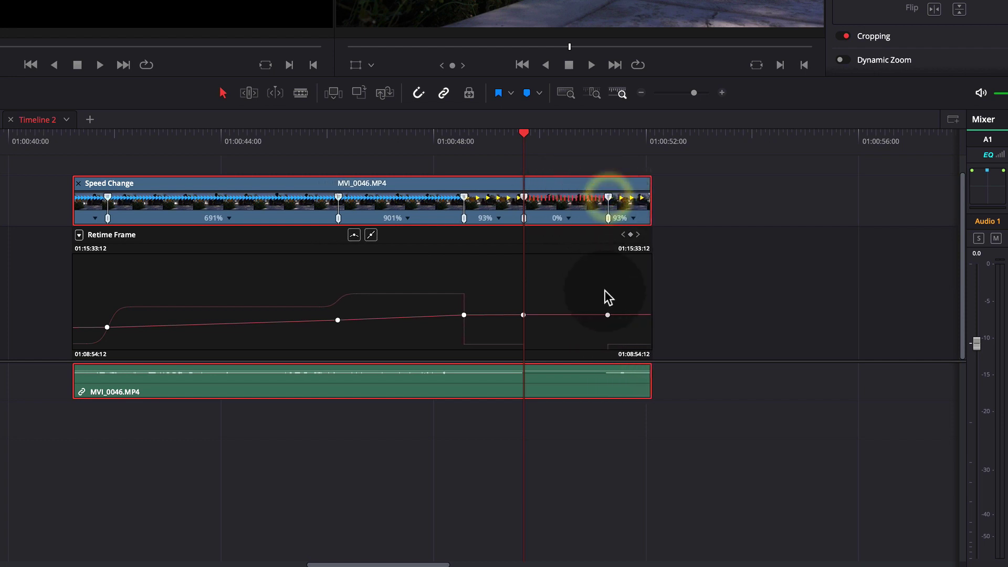
pyautogui.moveTo(608, 315); pyautogui.dragTo(603, 312)
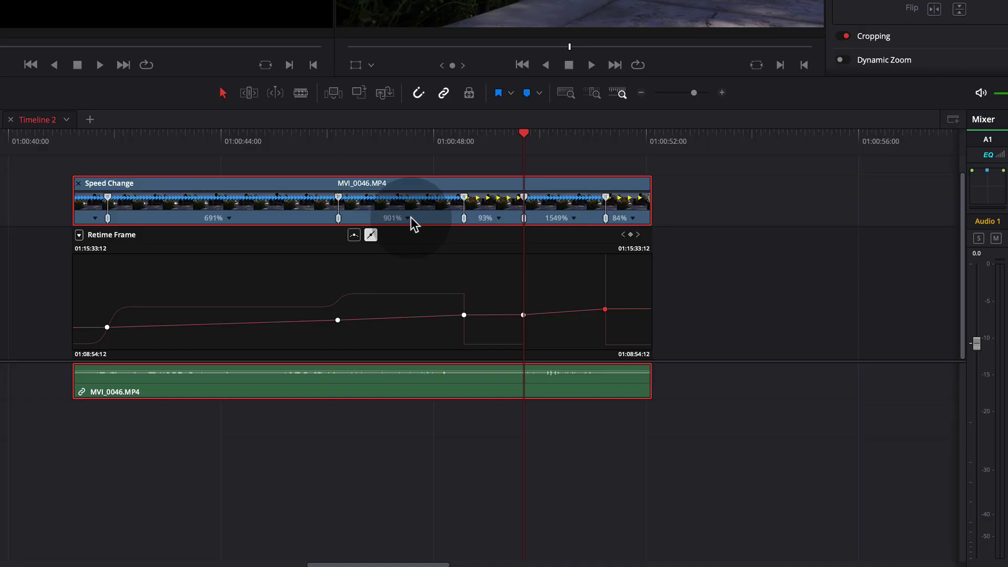
# Bring up the speed context menu on the 901% segment's speed label
pyautogui.rightClick(408, 218)
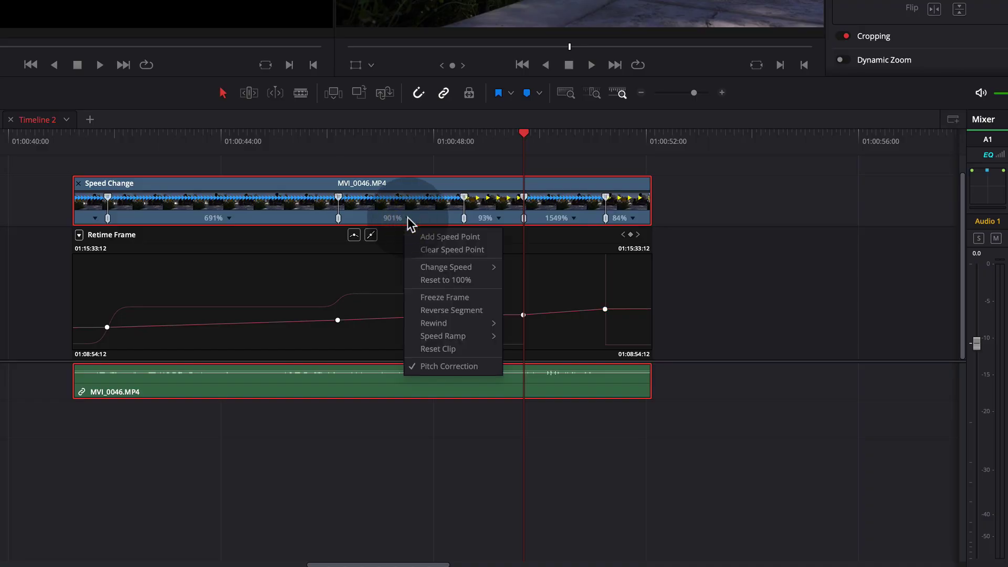